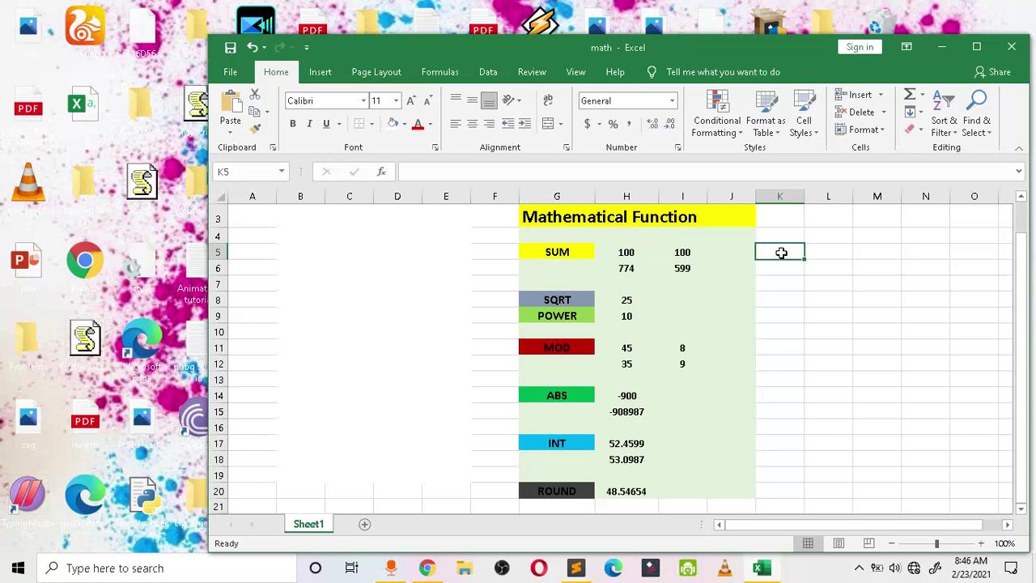
Step: Start a SUM formula in K5 that references H5 from row 5
{"action": "type", "text": "="}
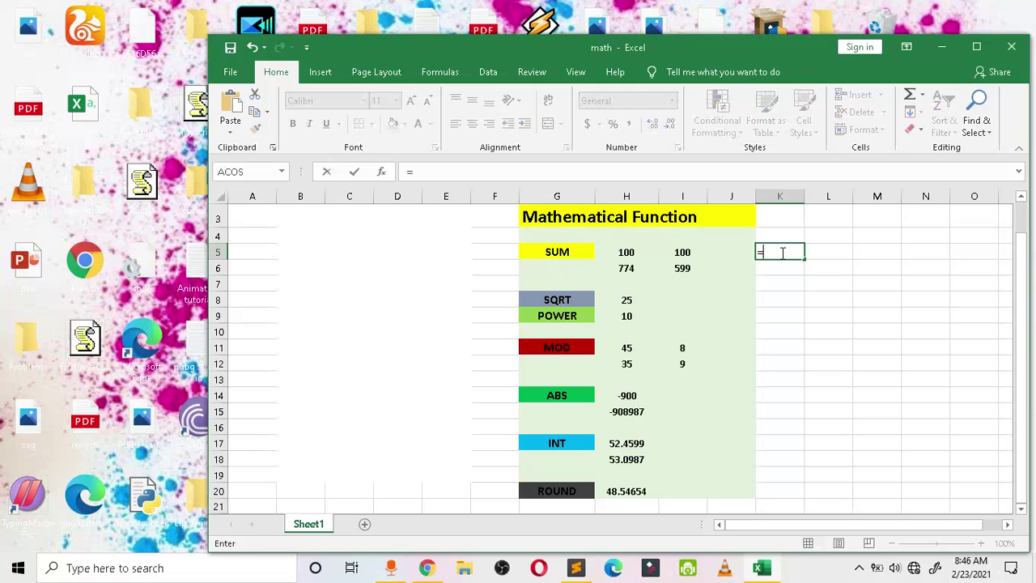
{"action": "type", "text": "su"}
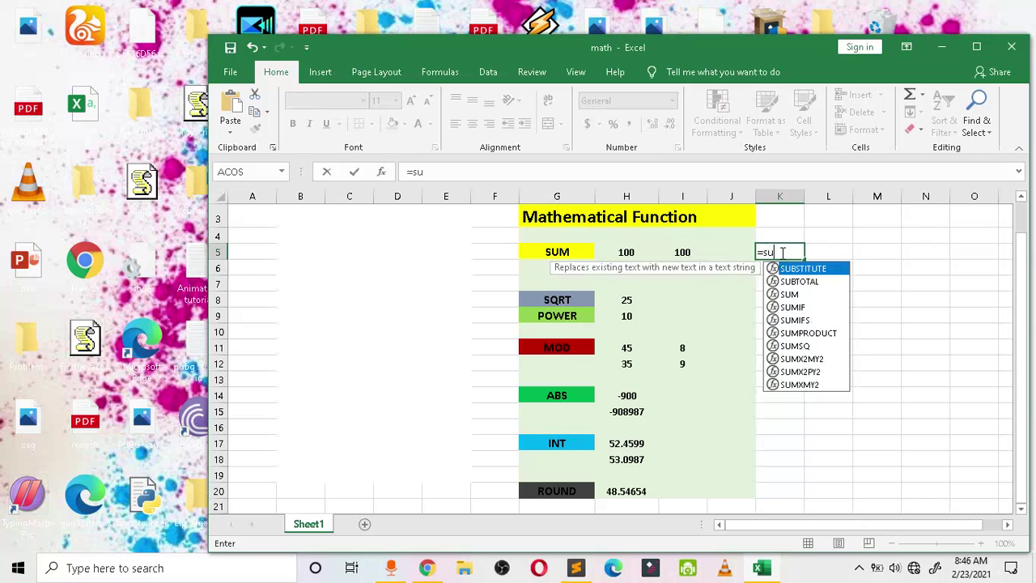
{"action": "type", "text": "m"}
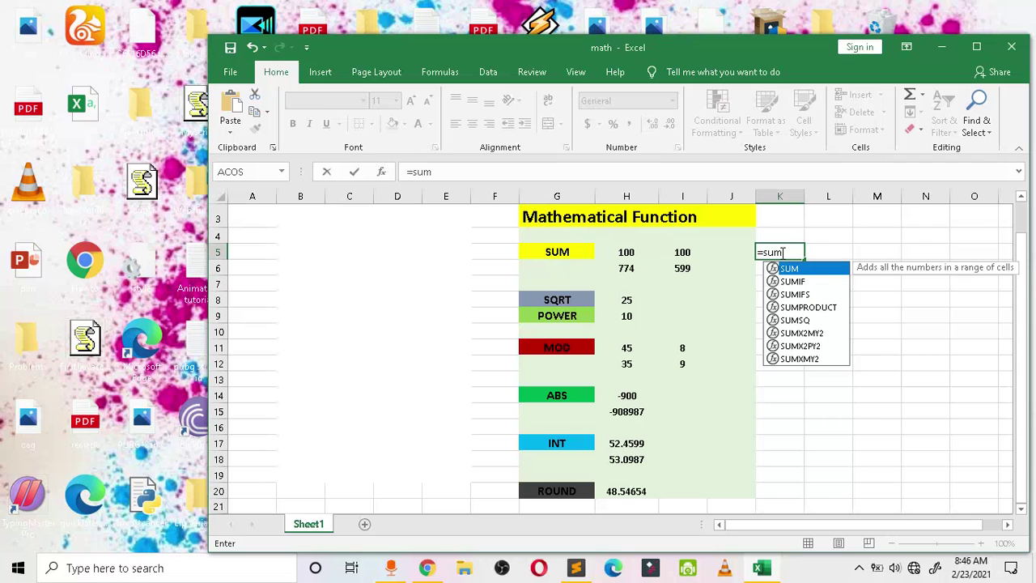
{"action": "key", "text": "Tab"}
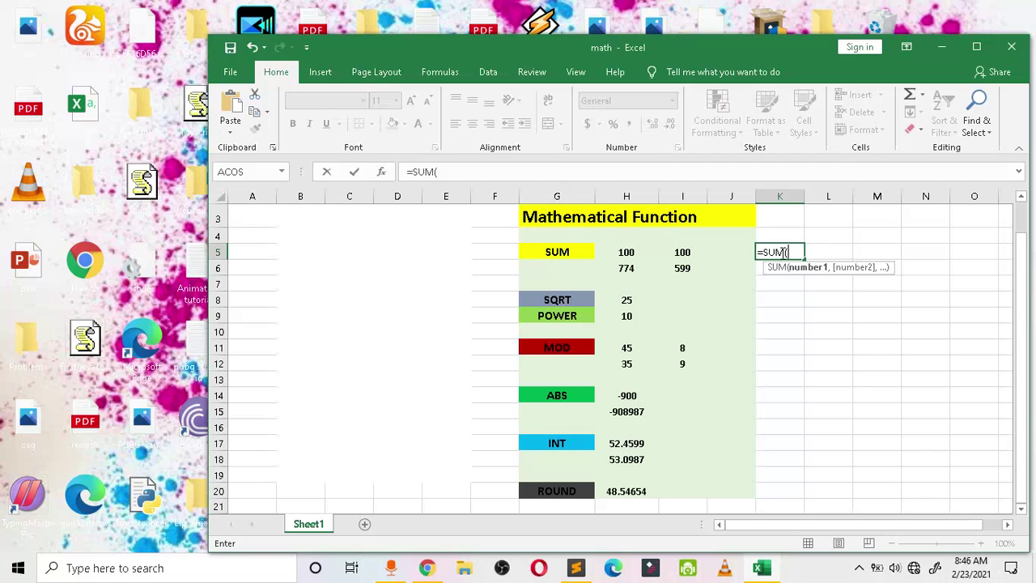
{"action": "left_click", "coordinate": [629, 253]}
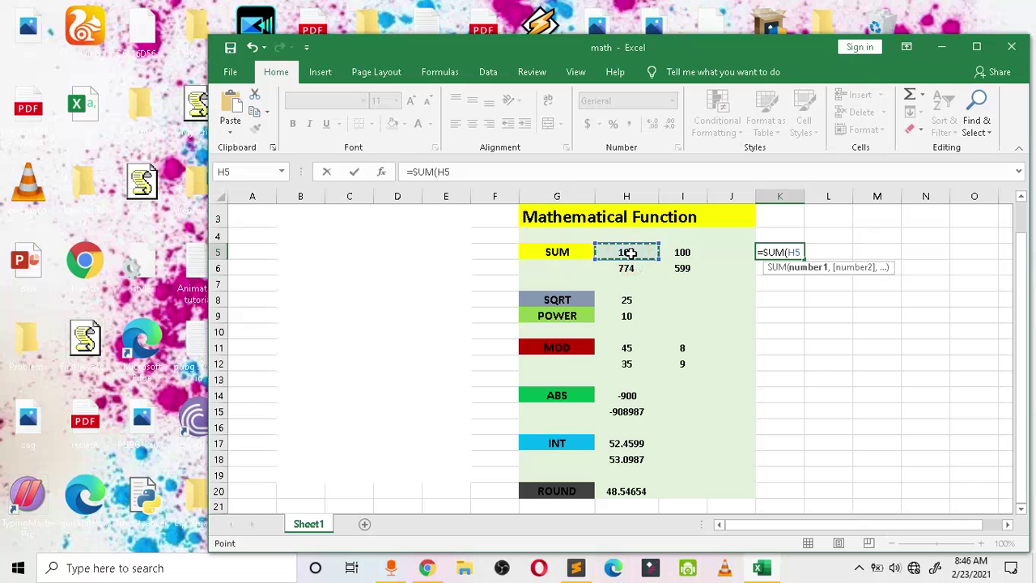
{"action": "left_click_drag", "start_coordinate": [639, 254], "coordinate": [640, 255]}
{"action": "left_click", "coordinate": [627, 253]}
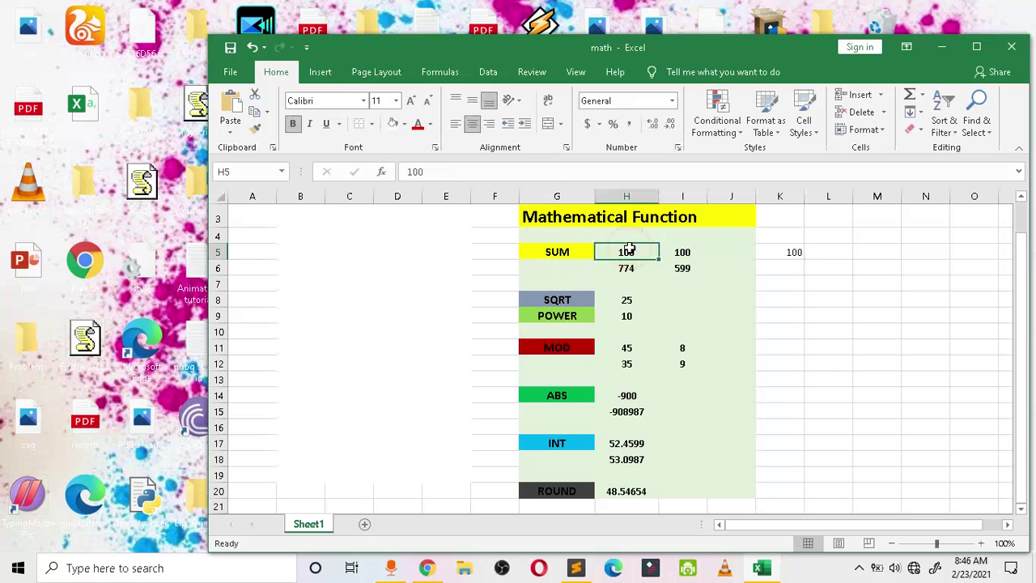
{"action": "left_click_drag", "start_coordinate": [629, 253], "coordinate": [684, 254]}
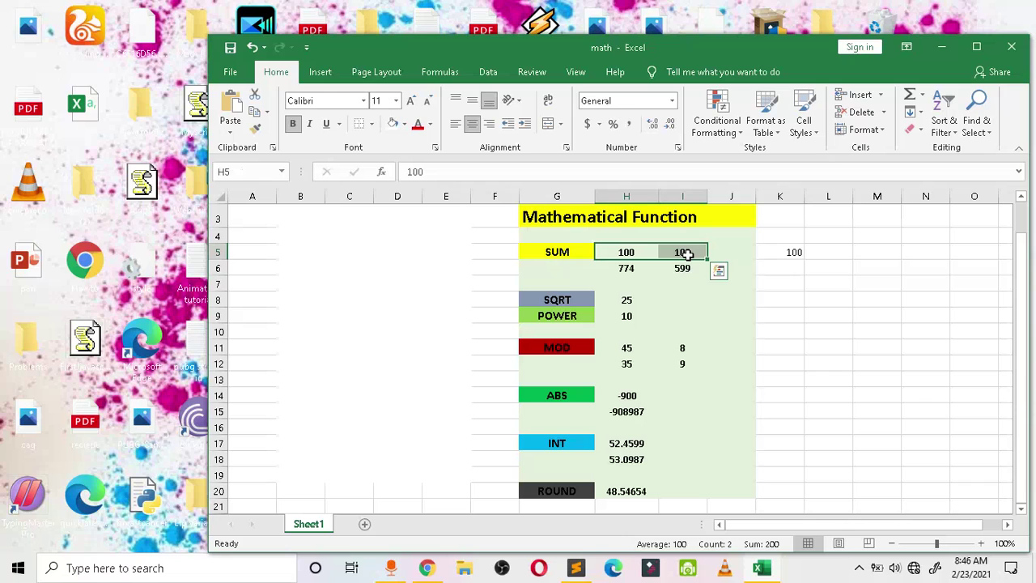
Step: Edit the K5 formula to =SUM(H5:I5) so it totals 100 and 100 as 200
{"action": "double_click", "coordinate": [799, 254]}
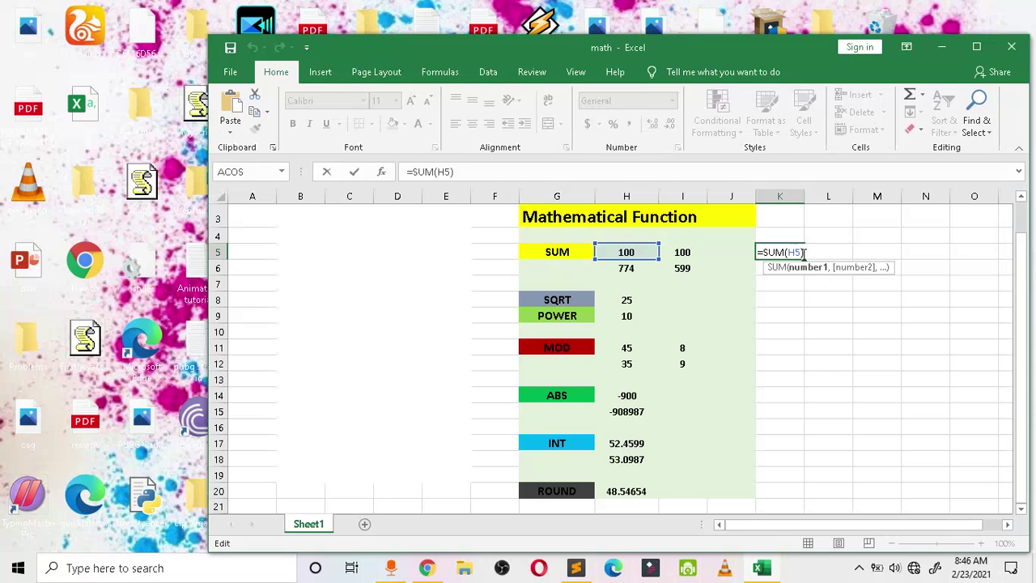
{"action": "left_click", "coordinate": [809, 254]}
{"action": "key", "text": "BackSpace"}
{"action": "left_click_drag", "start_coordinate": [631, 252], "coordinate": [684, 251]}
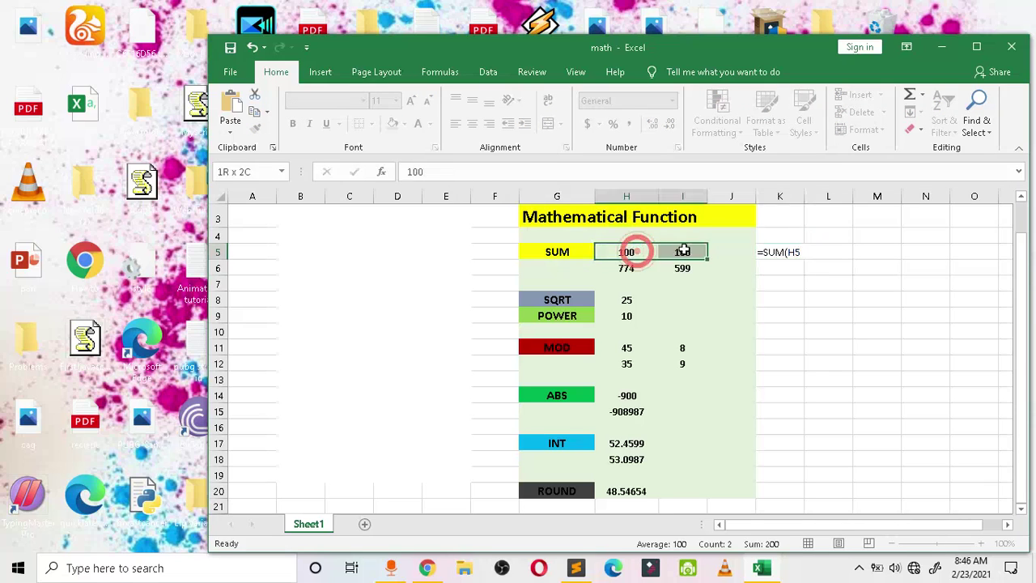
{"action": "double_click", "coordinate": [785, 252]}
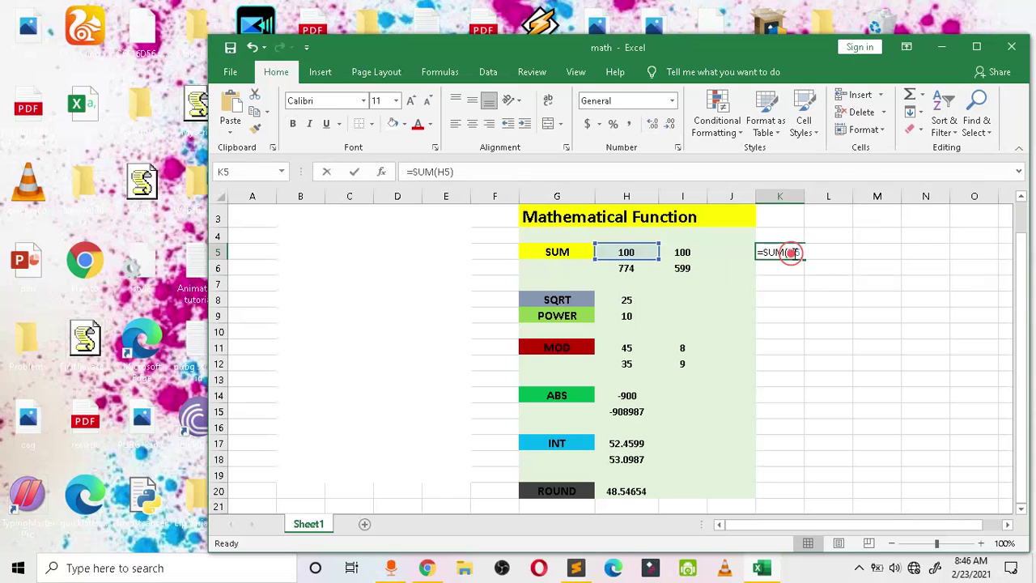
{"action": "left_click", "coordinate": [809, 254]}
{"action": "key", "text": "BackSpace"}
{"action": "key", "text": "BackSpace"}
{"action": "key", "text": "BackSpace"}
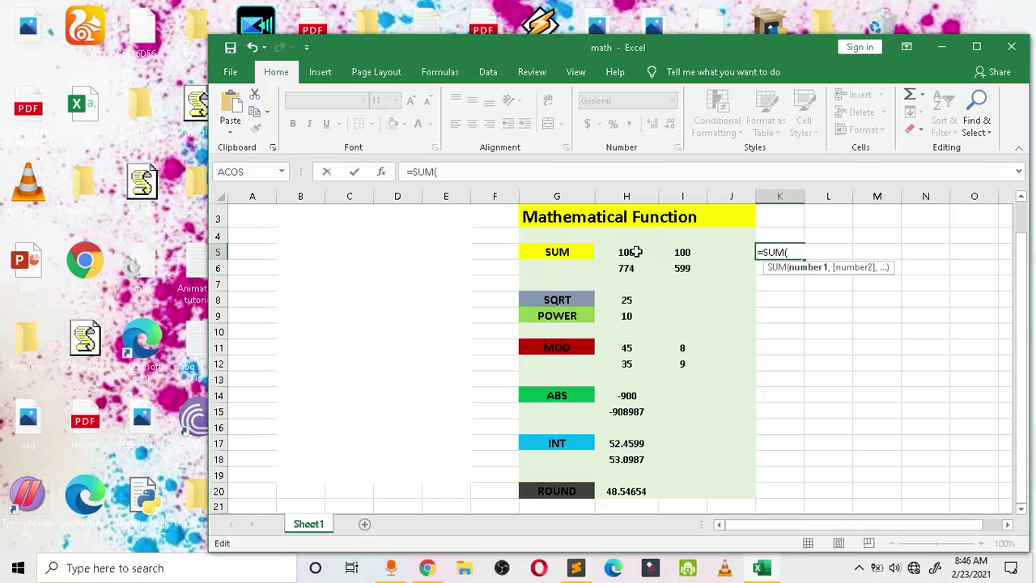
{"action": "left_click_drag", "start_coordinate": [625, 253], "coordinate": [686, 253]}
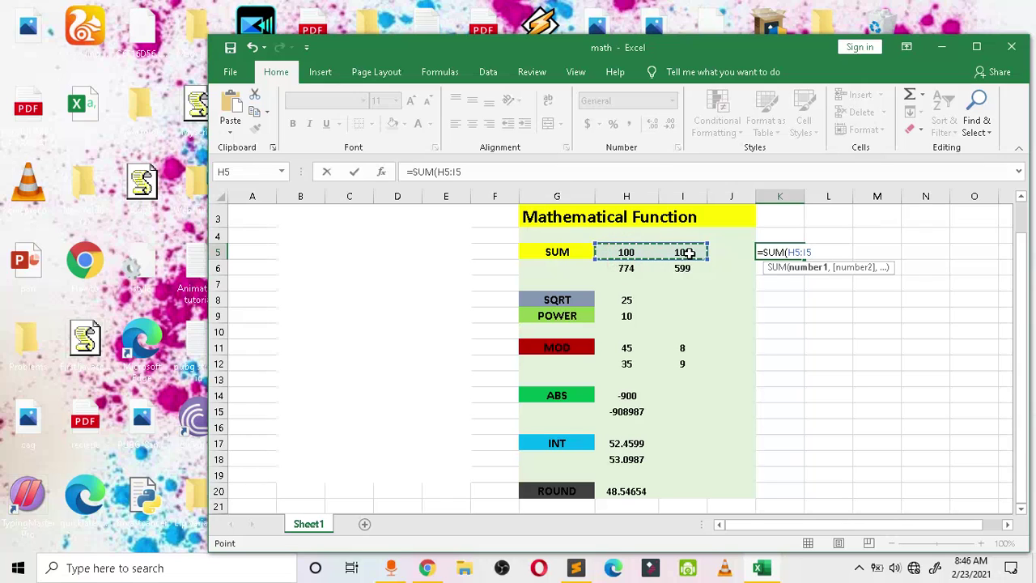
{"action": "key", "text": "Return"}
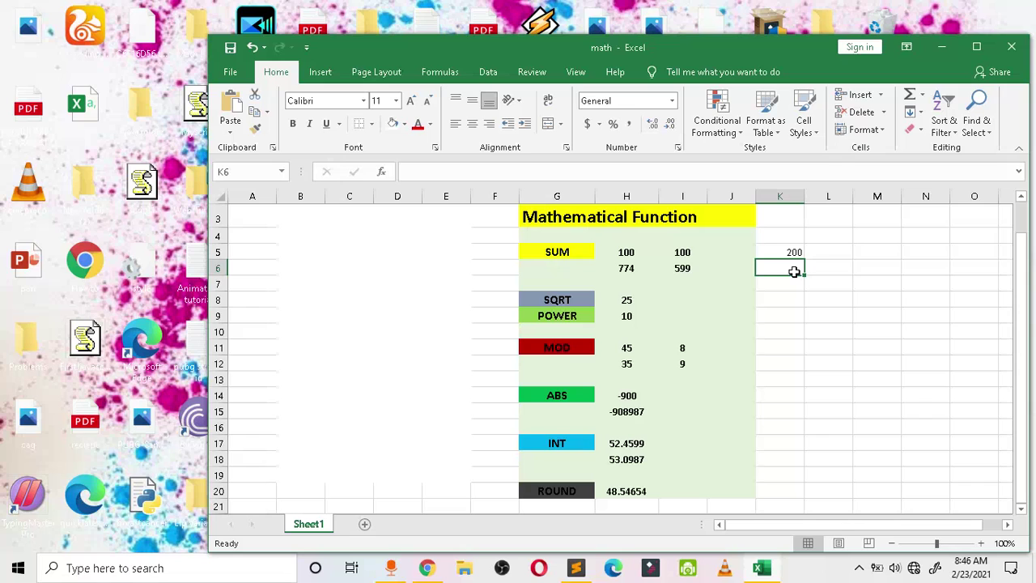
Step: Enter =H6+I6 in K6 to add 774 and 599, giving 1373
{"action": "type", "text": "="}
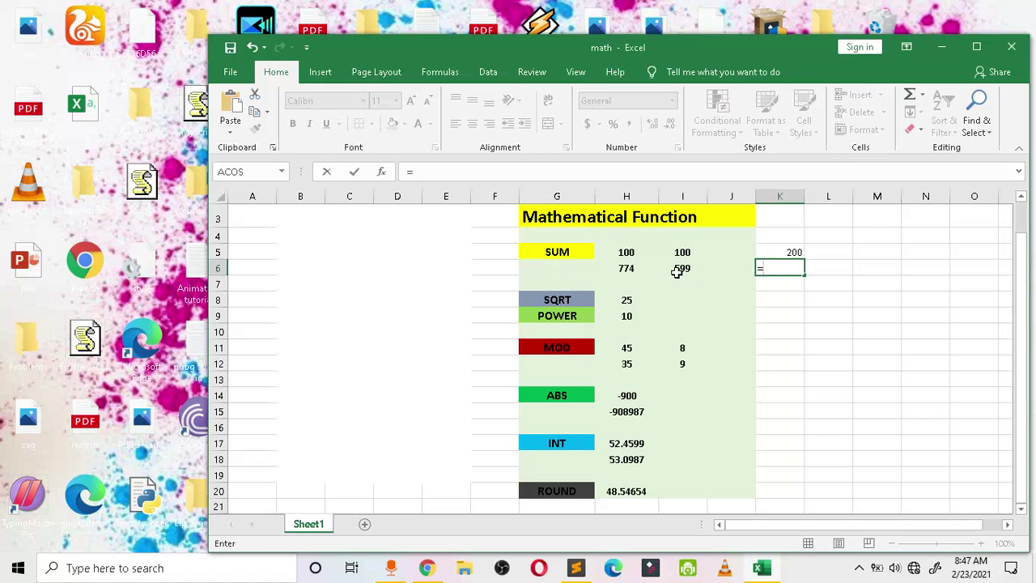
{"action": "left_click", "coordinate": [627, 271]}
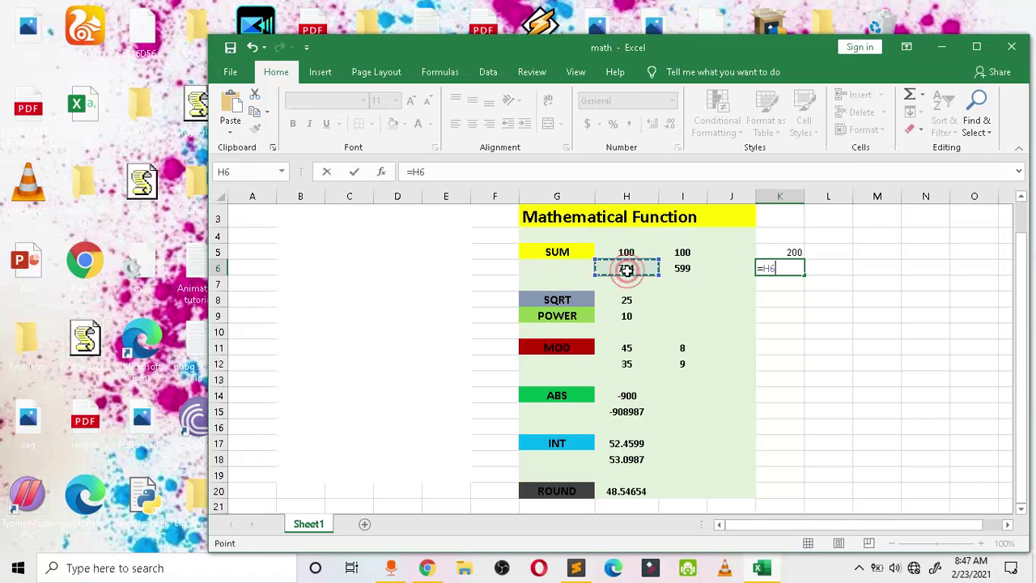
{"action": "type", "text": "+"}
{"action": "left_click", "coordinate": [686, 268]}
{"action": "key", "text": "Return"}
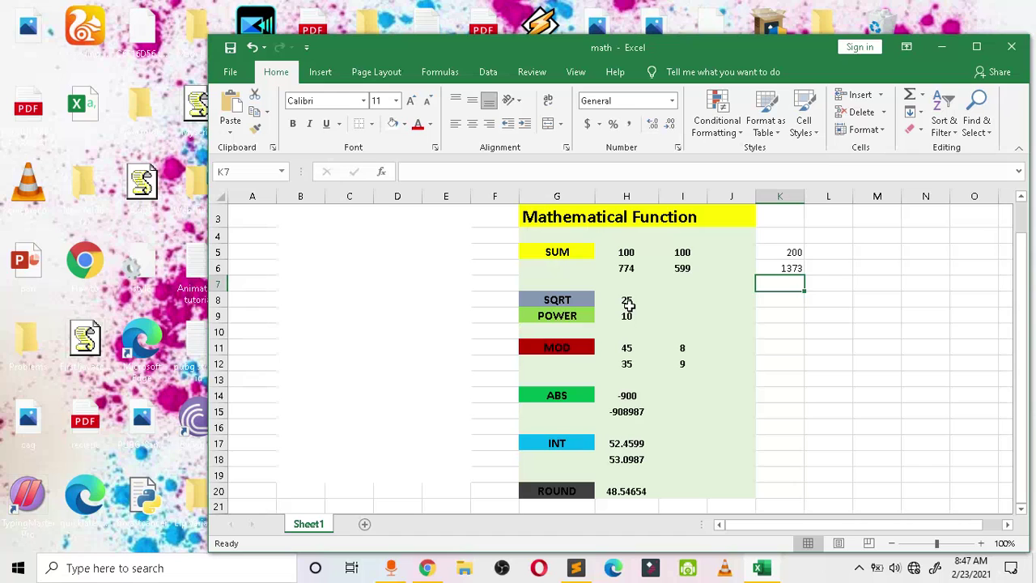
Step: Enter =SQRT(H8) in K8 to get 5 from 25
{"action": "left_click", "coordinate": [779, 301]}
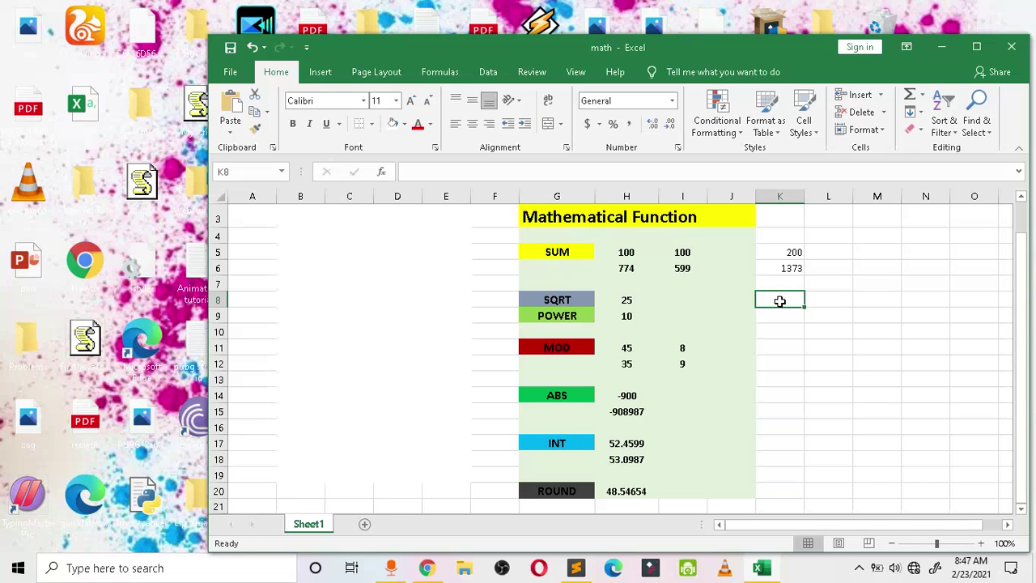
{"action": "type", "text": "="}
{"action": "type", "text": "squ"}
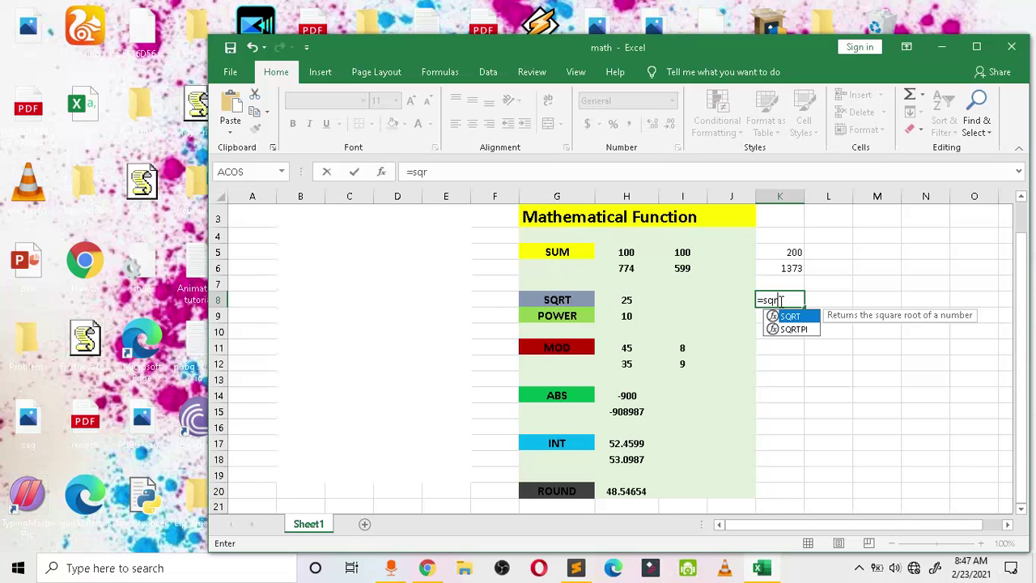
{"action": "key", "text": "Tab"}
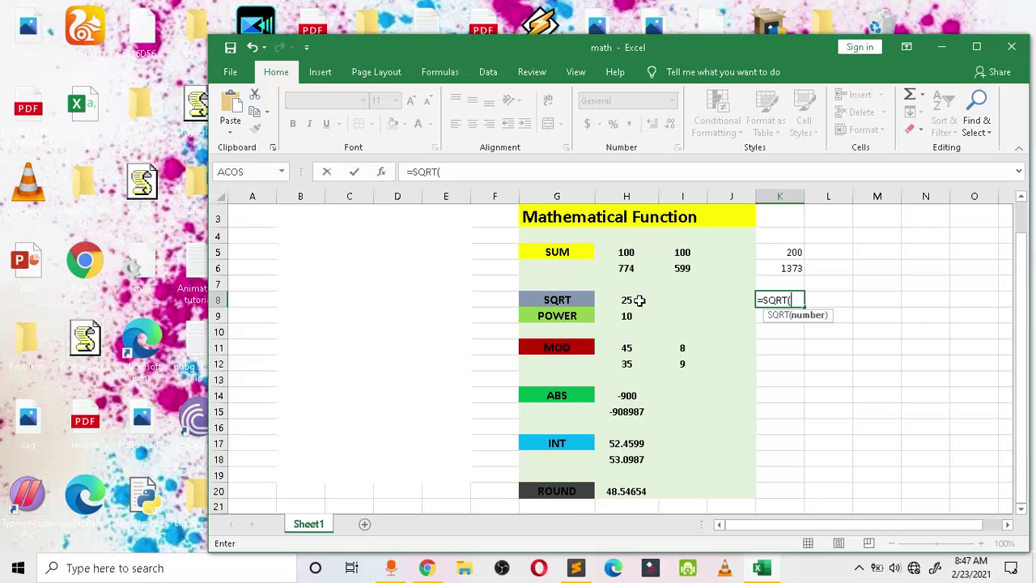
{"action": "left_click", "coordinate": [621, 300]}
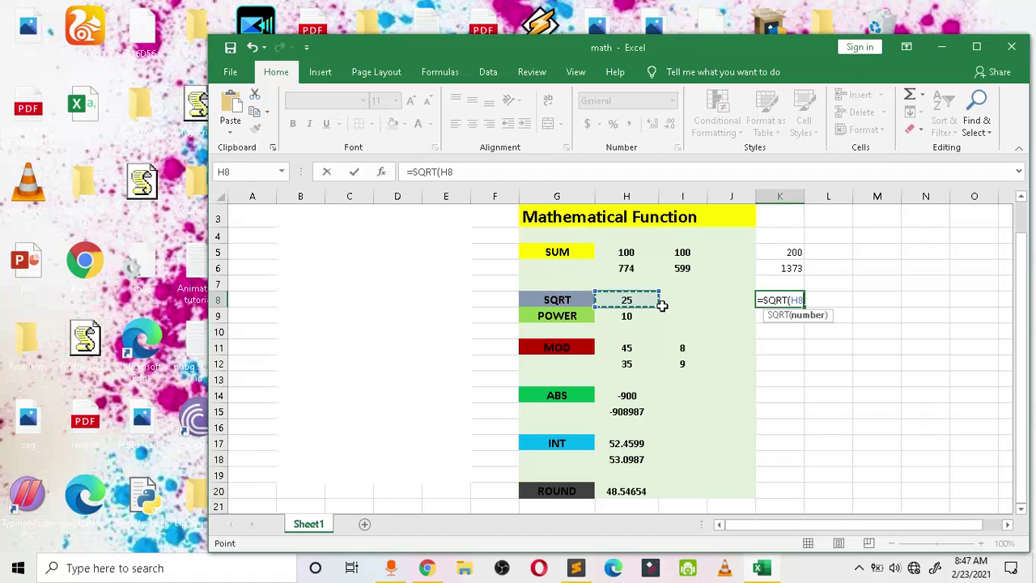
{"action": "key", "text": "Return"}
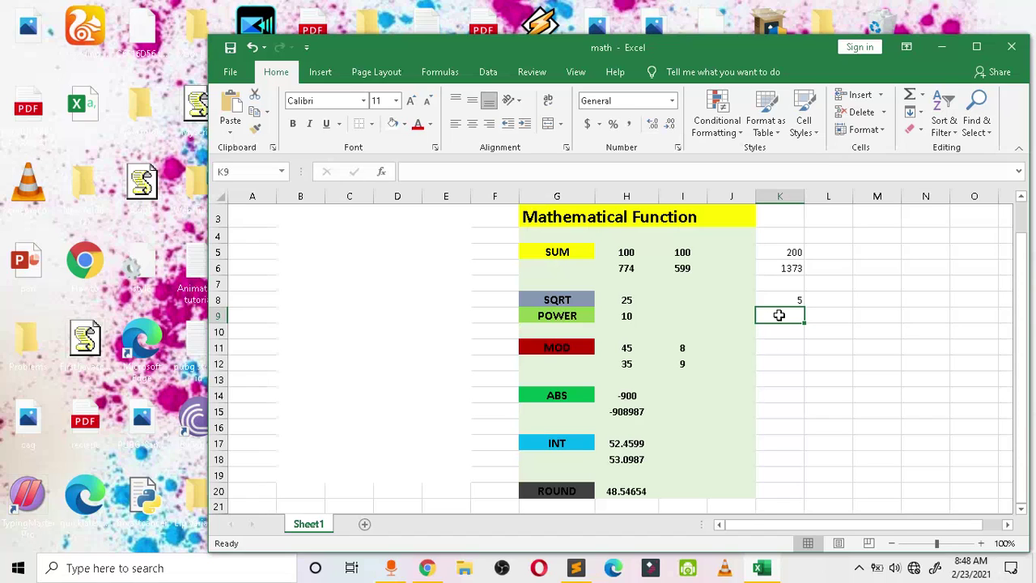
Step: Enter a POWER formula in K9 raising H9 to the exponent 4
{"action": "left_click_drag", "start_coordinate": [798, 343], "coordinate": [794, 321]}
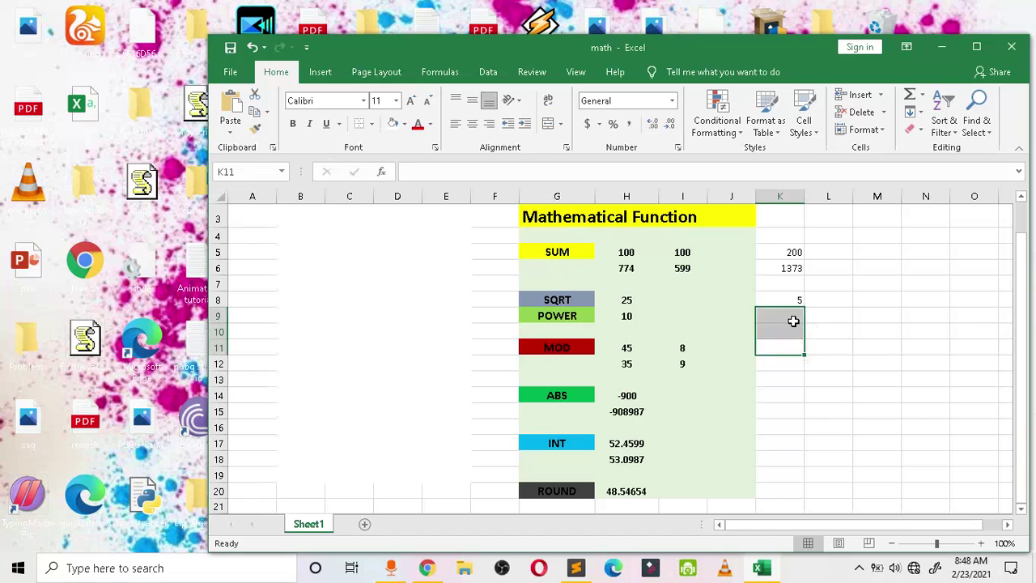
{"action": "left_click", "coordinate": [790, 319]}
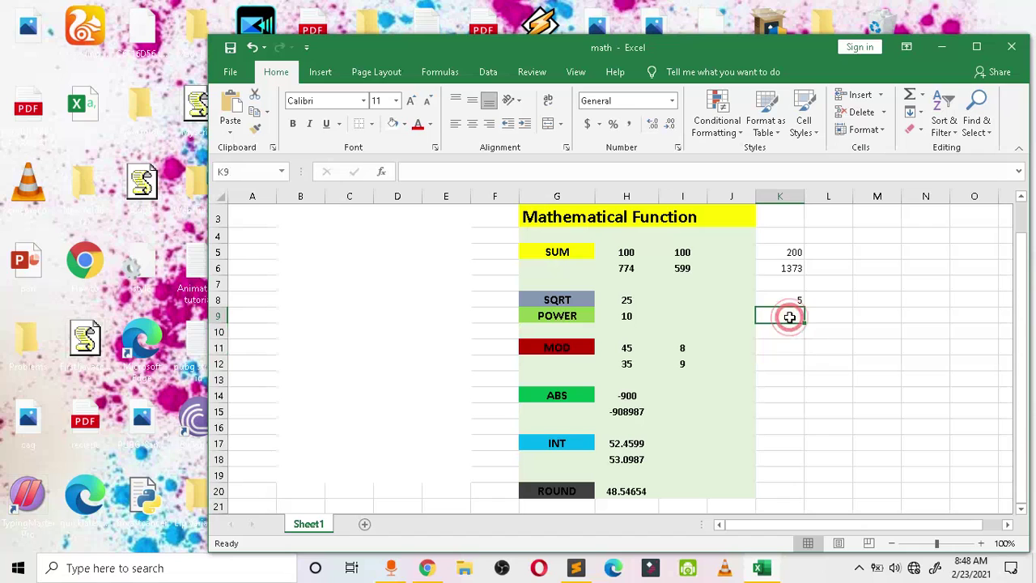
{"action": "left_click", "coordinate": [785, 318]}
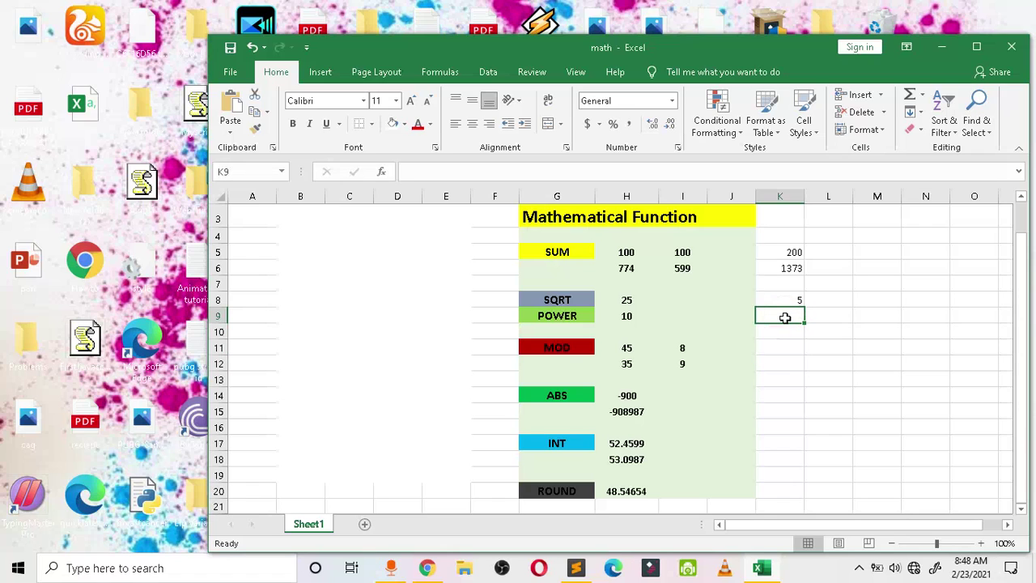
{"action": "type", "text": "=power"}
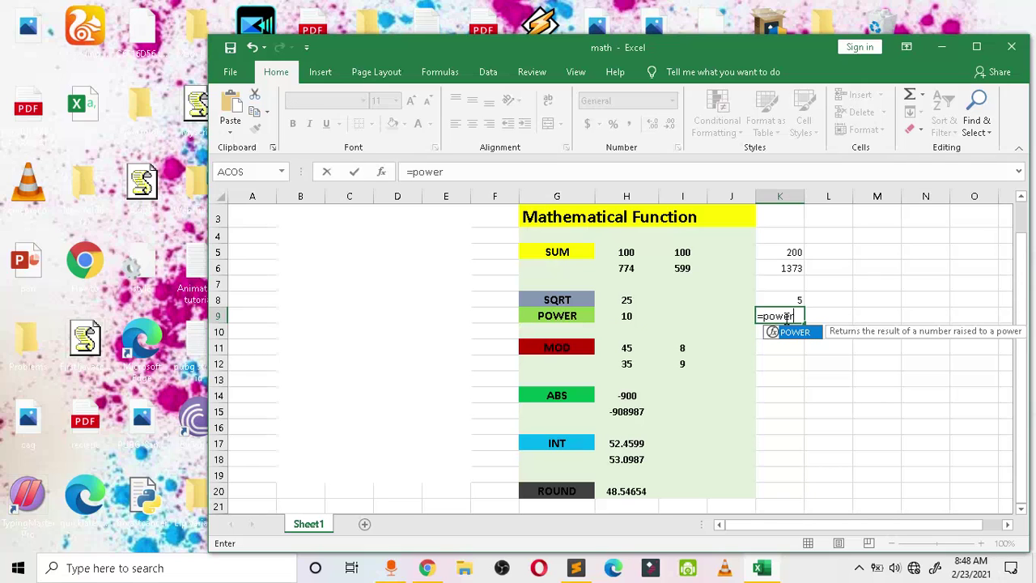
{"action": "key", "text": "Tab"}
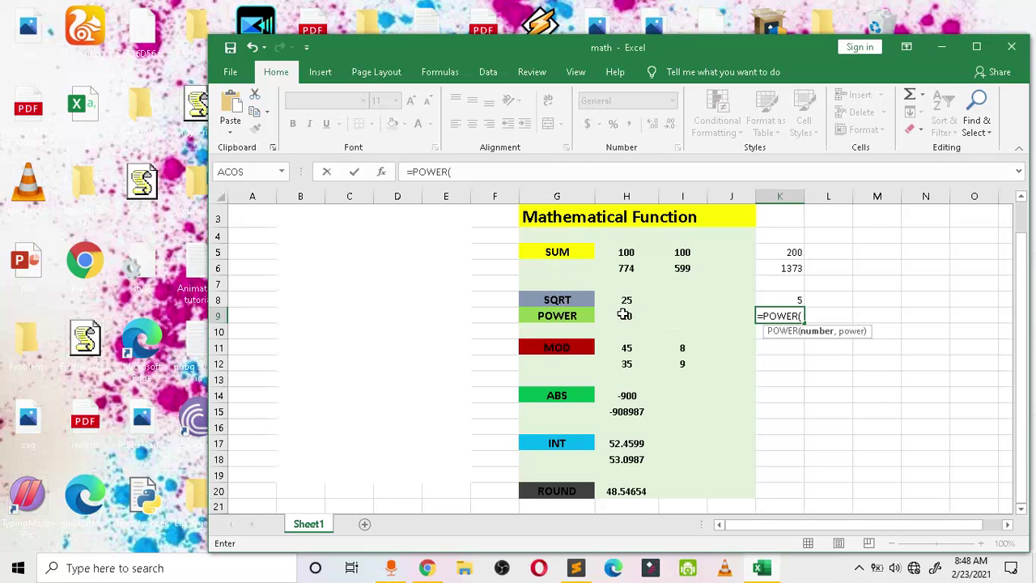
{"action": "left_click", "coordinate": [624, 315]}
{"action": "type", "text": ",4"}
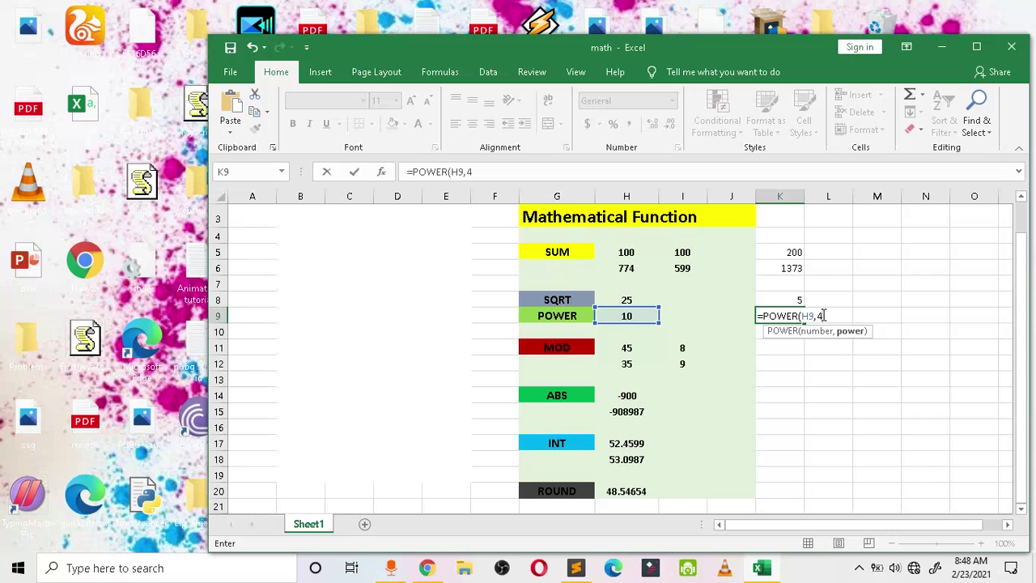
{"action": "key", "text": "Return"}
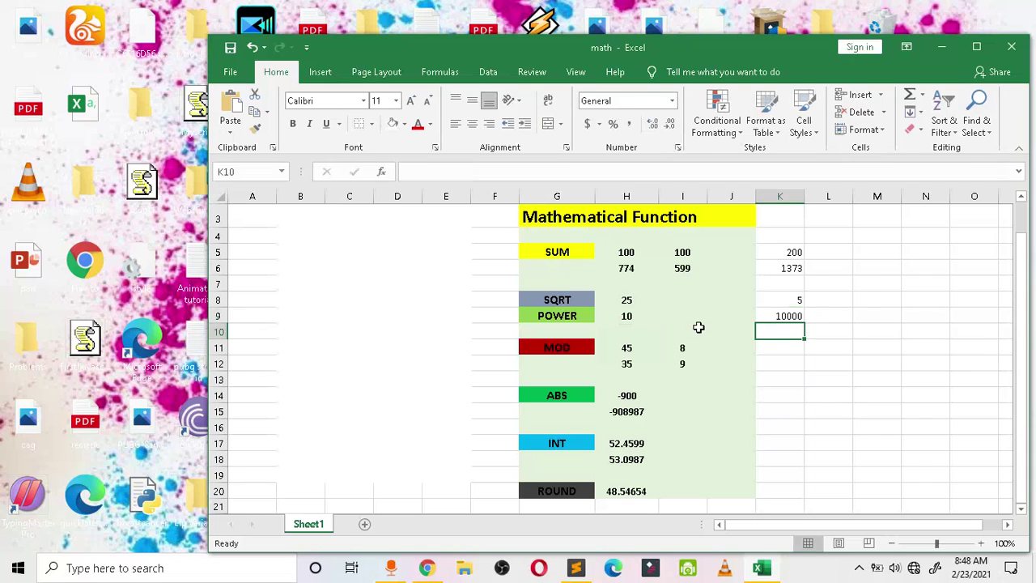
Step: Change the K9 exponent to 2, then to 8, giving 100000000
{"action": "double_click", "coordinate": [798, 317]}
{"action": "left_click", "coordinate": [825, 315]}
{"action": "left_click", "coordinate": [825, 316]}
{"action": "key", "text": "BackSpace"}
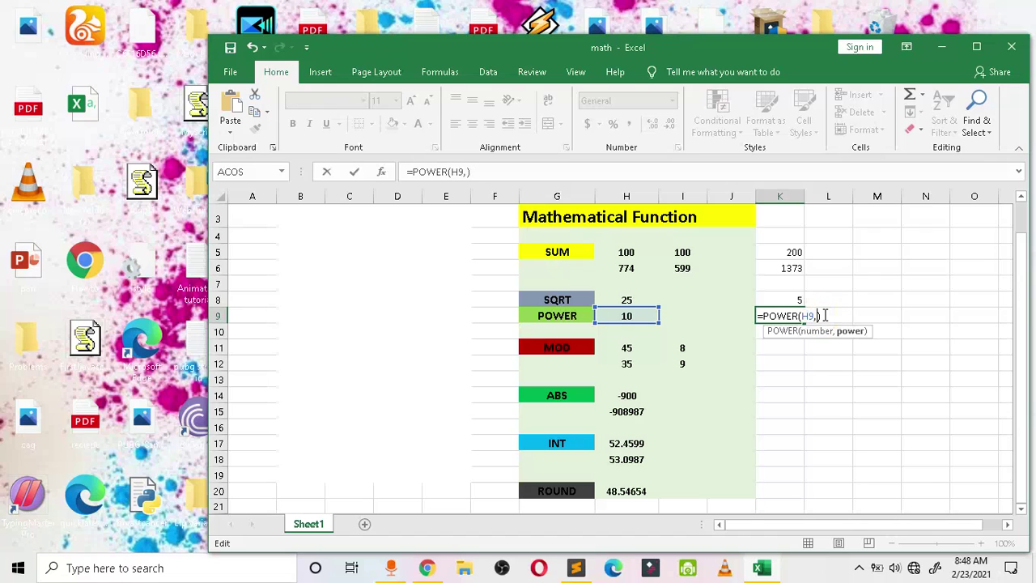
{"action": "key", "text": "Return"}
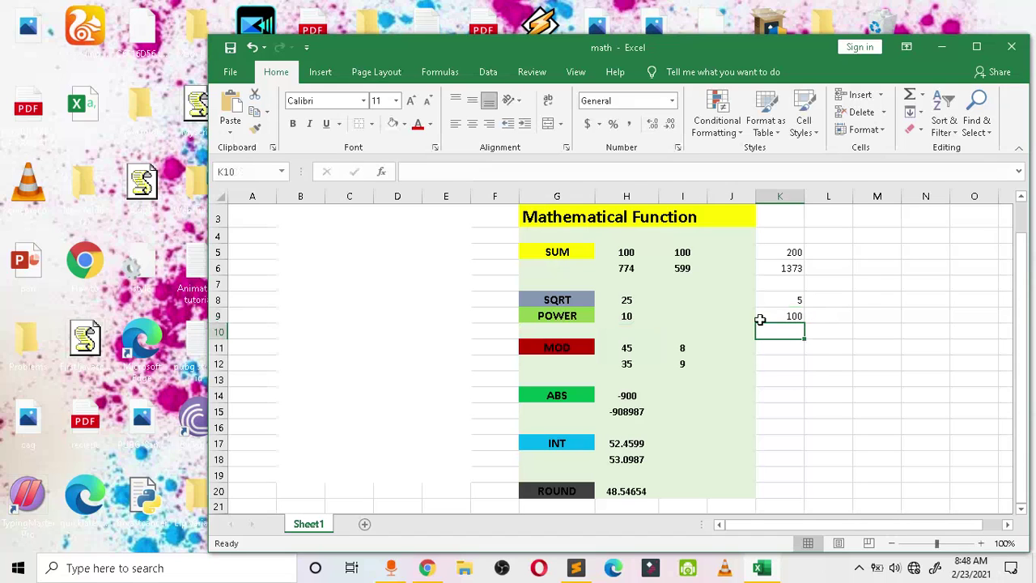
{"action": "double_click", "coordinate": [796, 316]}
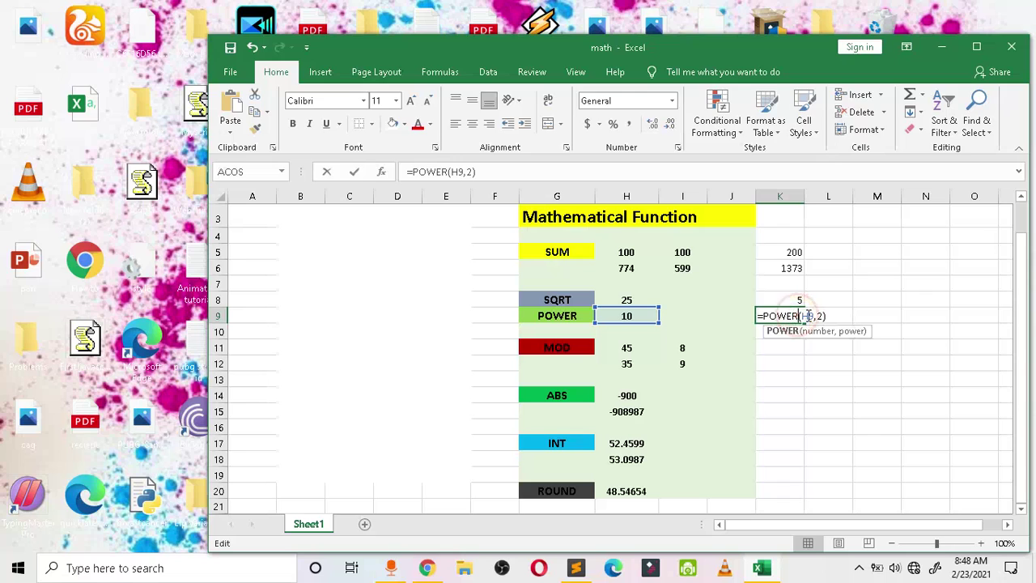
{"action": "left_click", "coordinate": [824, 316]}
{"action": "key", "text": "BackSpace"}
{"action": "type", "text": "8"}
{"action": "key", "text": "Return"}
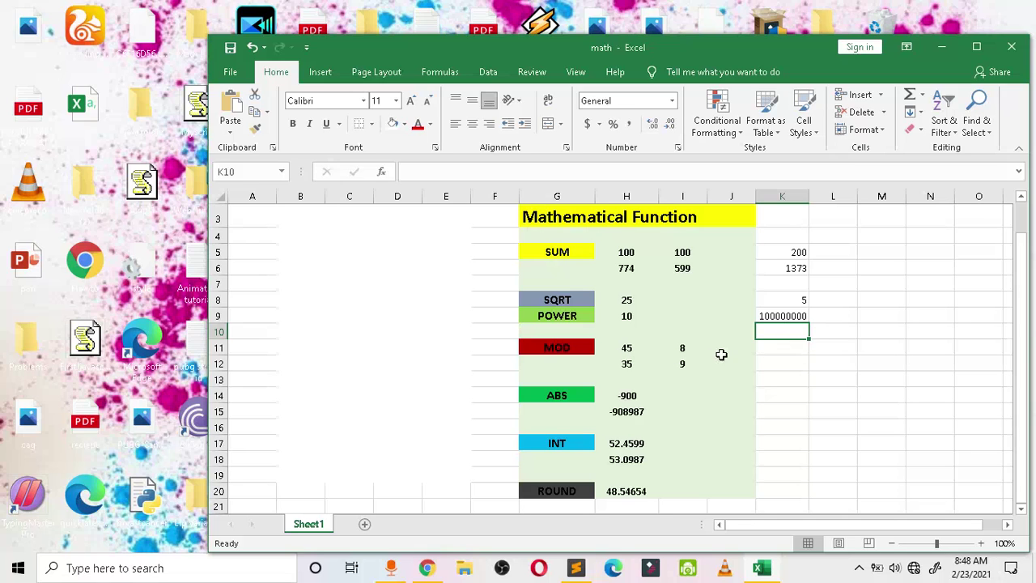
Step: Enter =MOD(H11,I11) in K11, giving remainder 5 for 45 and 8
{"action": "left_click", "coordinate": [773, 344]}
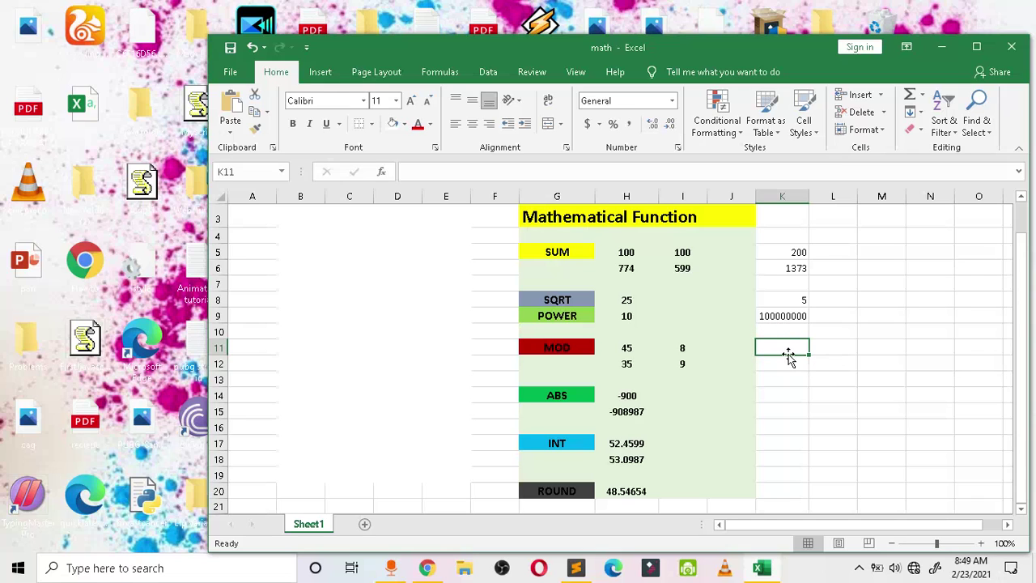
{"action": "left_click", "coordinate": [785, 345]}
{"action": "type", "text": "="}
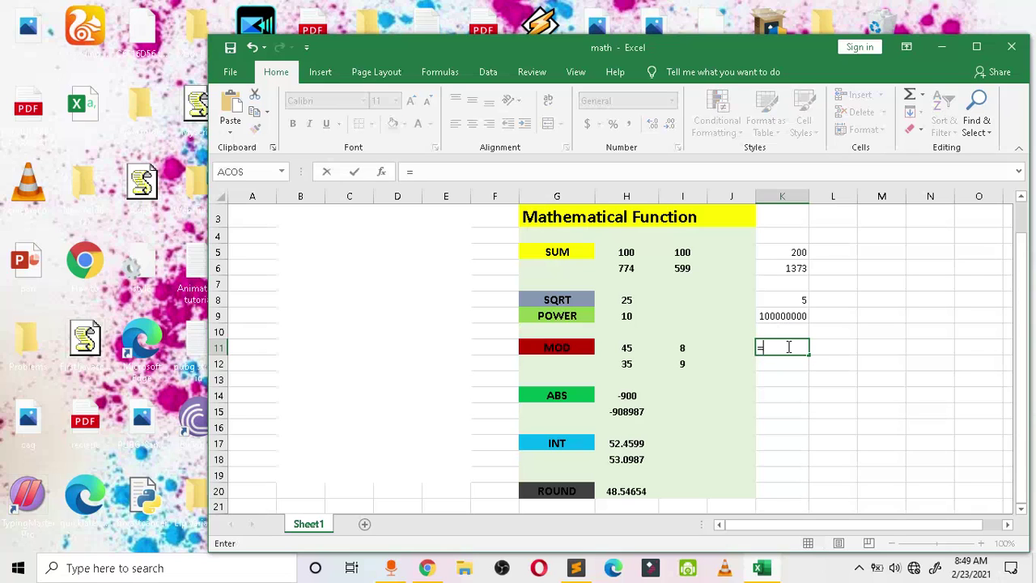
{"action": "type", "text": "mod"}
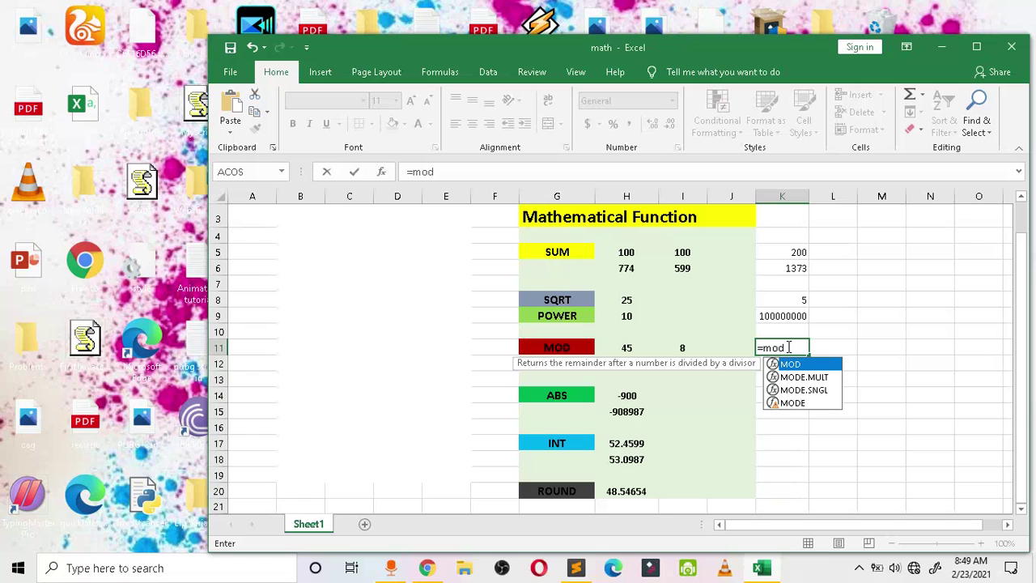
{"action": "key", "text": "Tab"}
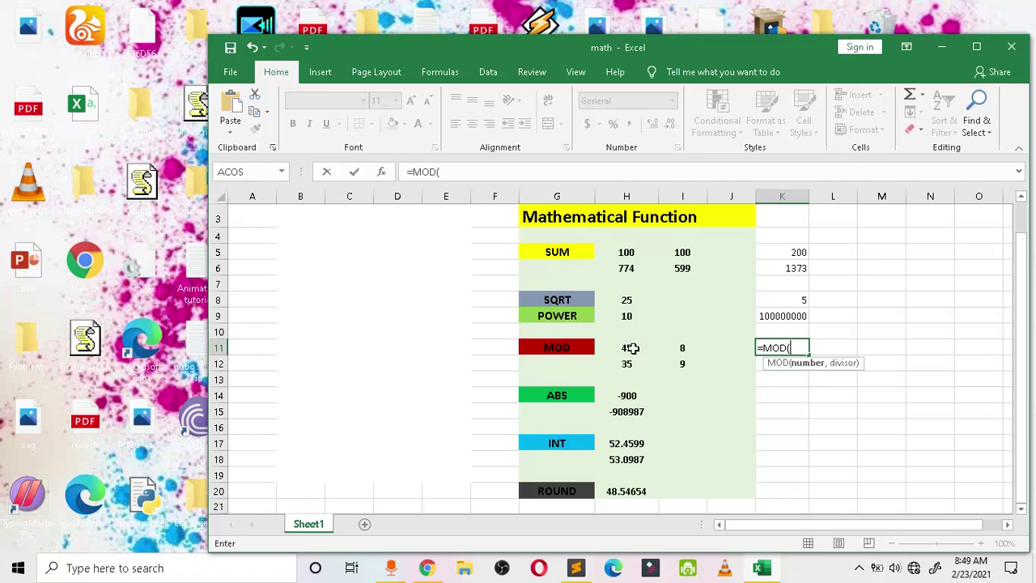
{"action": "left_click", "coordinate": [626, 349]}
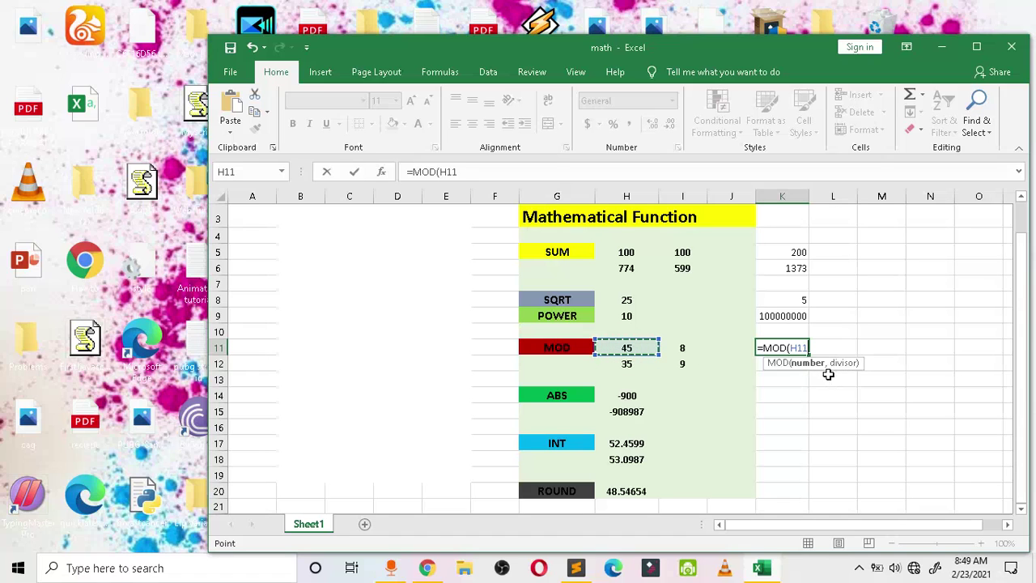
{"action": "type", "text": ","}
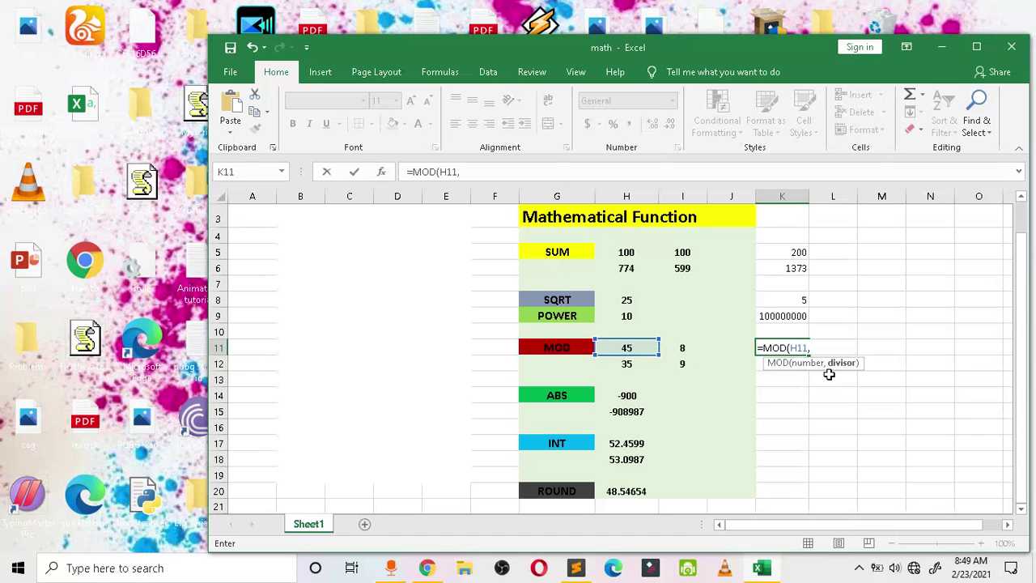
{"action": "left_click", "coordinate": [682, 348]}
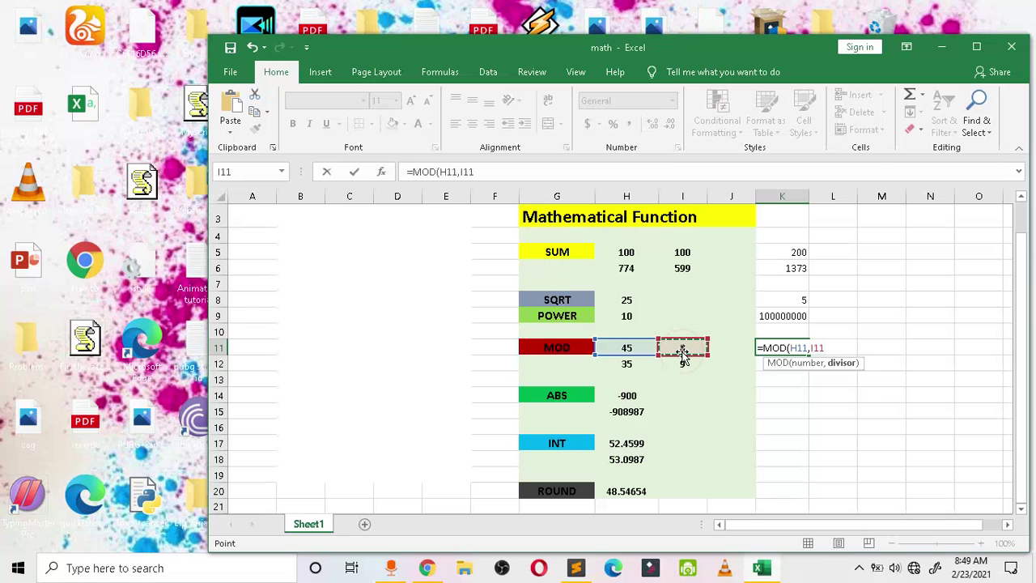
{"action": "key", "text": "Return"}
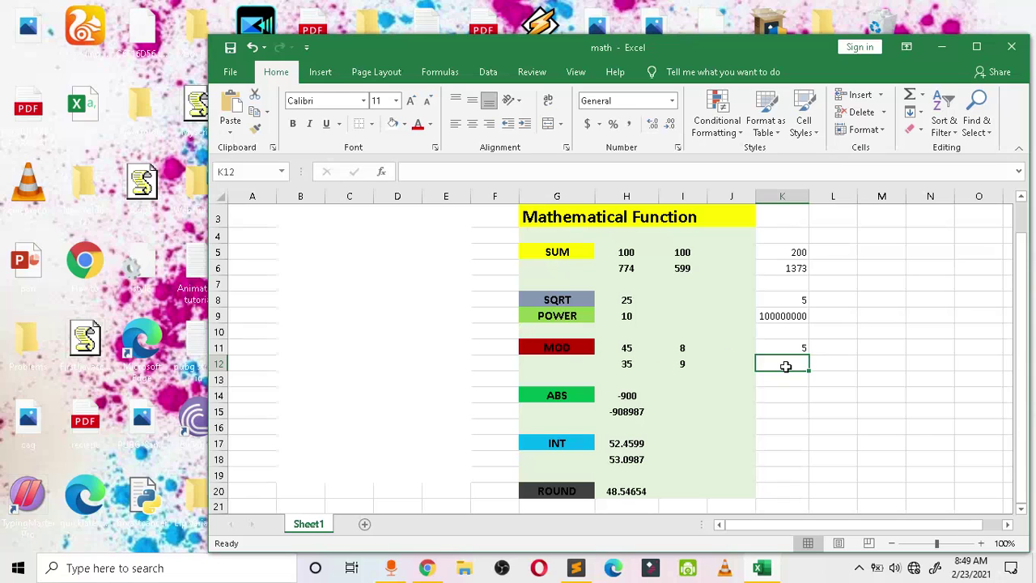
Step: Enter =MOD(H12,I12) in K12, giving remainder 8 for 35 and 9
{"action": "type", "text": "=m"}
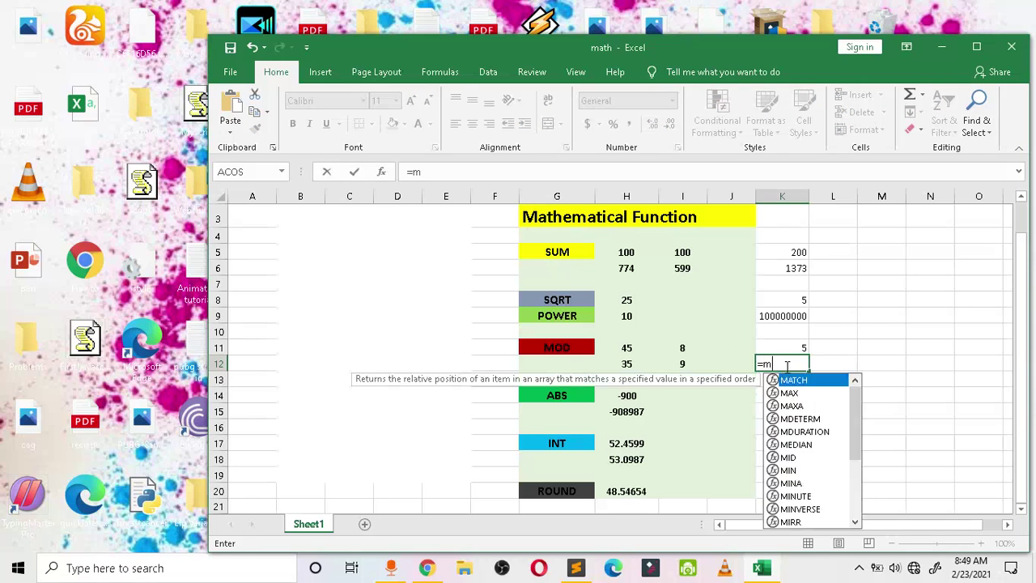
{"action": "type", "text": "od"}
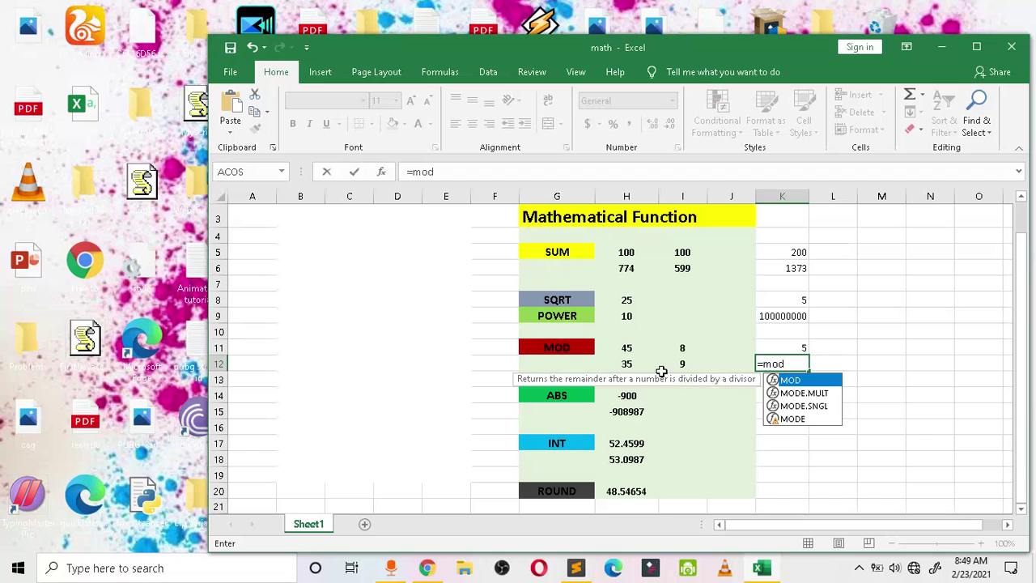
{"action": "key", "text": "Tab"}
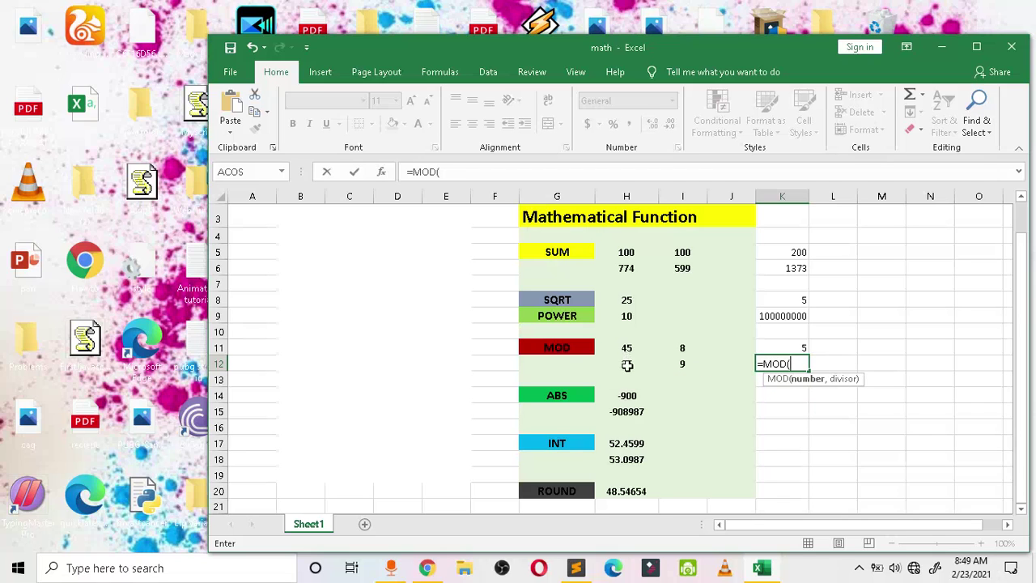
{"action": "left_click", "coordinate": [626, 365]}
{"action": "type", "text": ","}
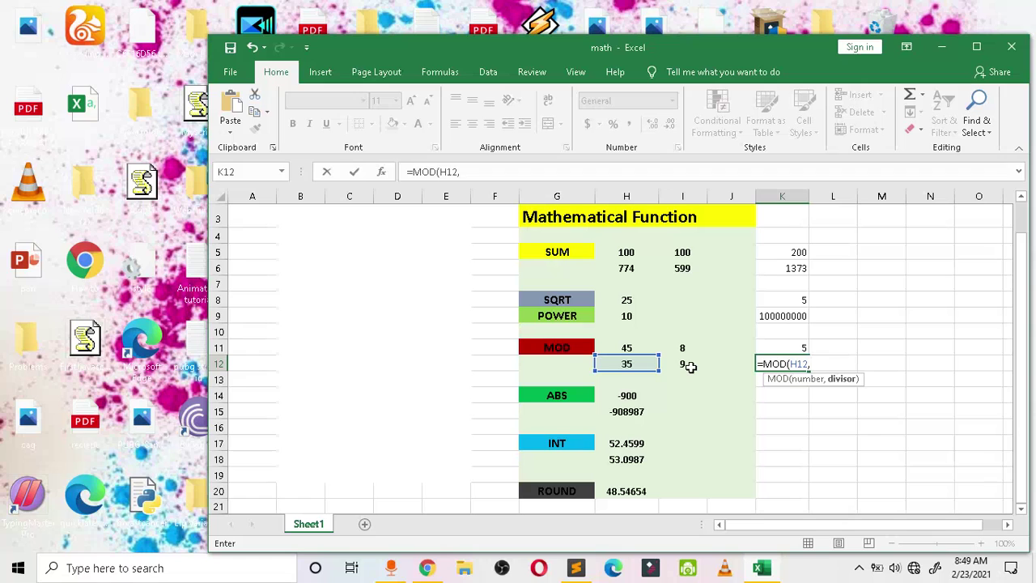
{"action": "left_click", "coordinate": [688, 366]}
{"action": "key", "text": "Return"}
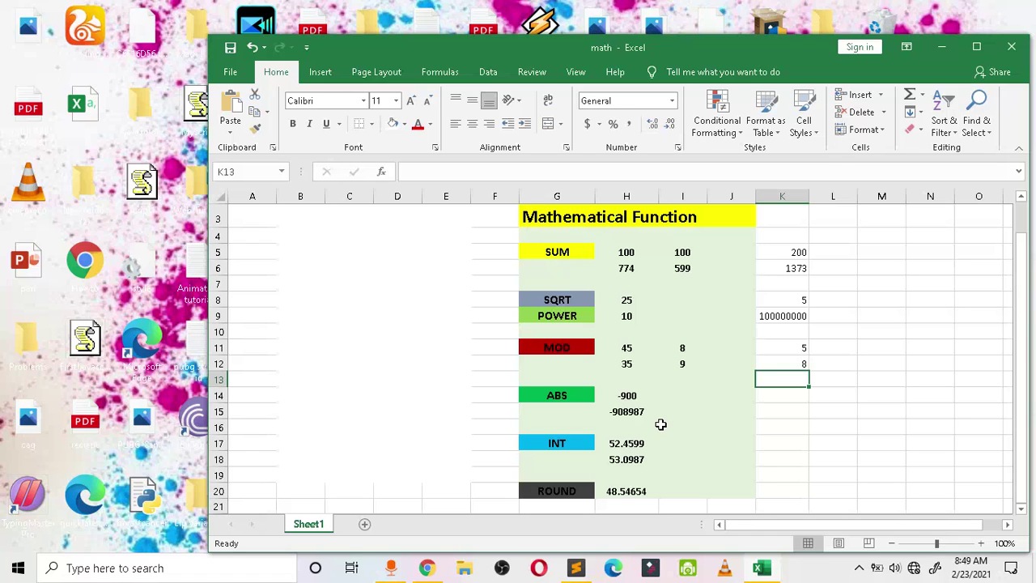
Step: Enter =ABS(H14) in K14 and fill it down to K15, giving 900 and 908987
{"action": "left_click", "coordinate": [767, 396]}
{"action": "type", "text": "=abs"}
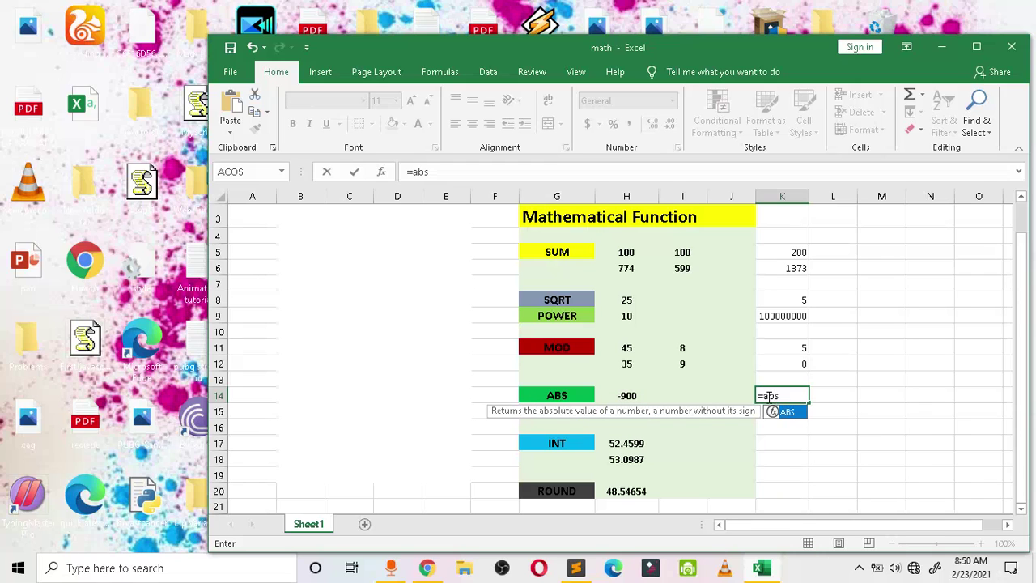
{"action": "key", "text": "Tab"}
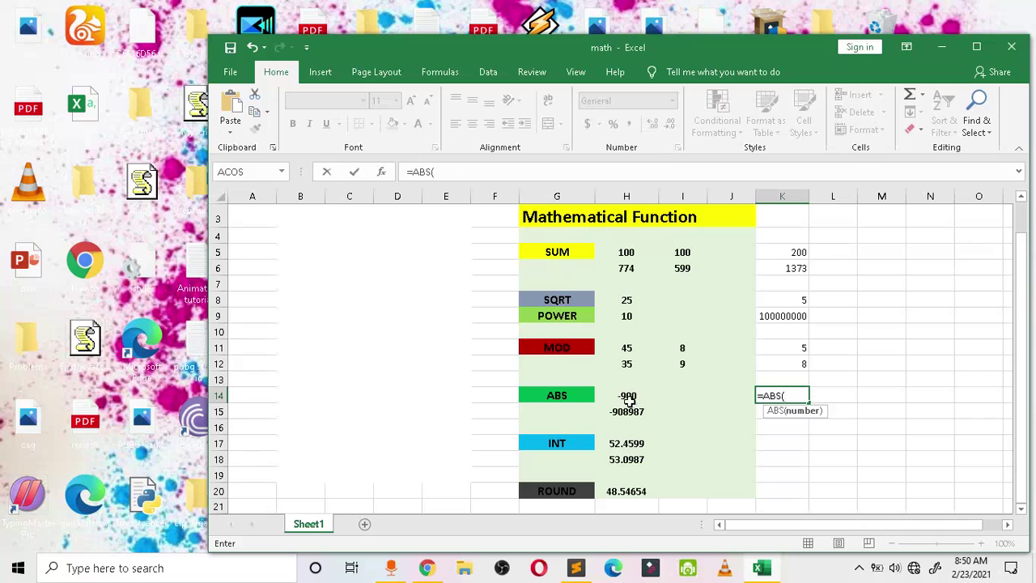
{"action": "left_click", "coordinate": [629, 398]}
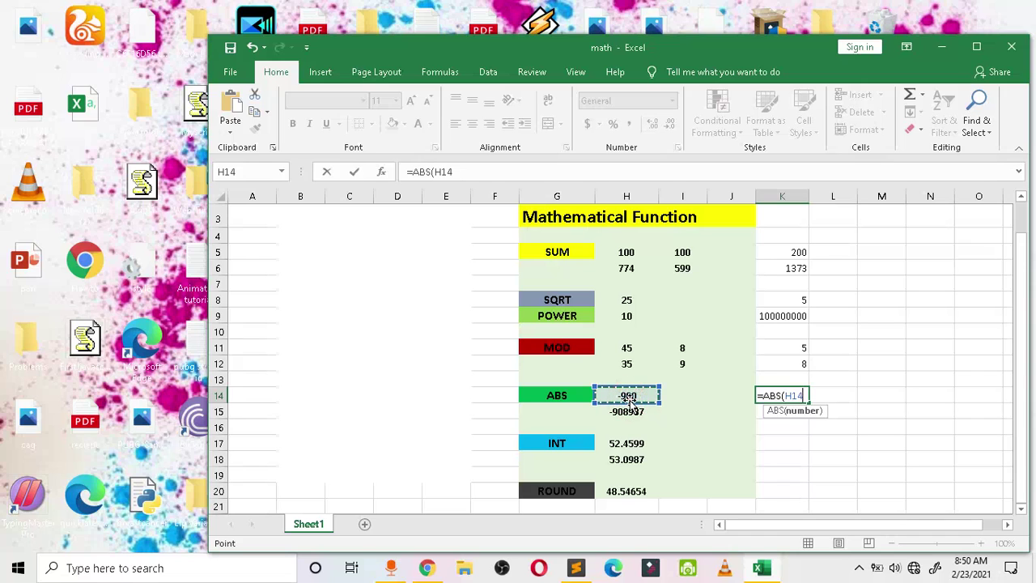
{"action": "key", "text": "Return"}
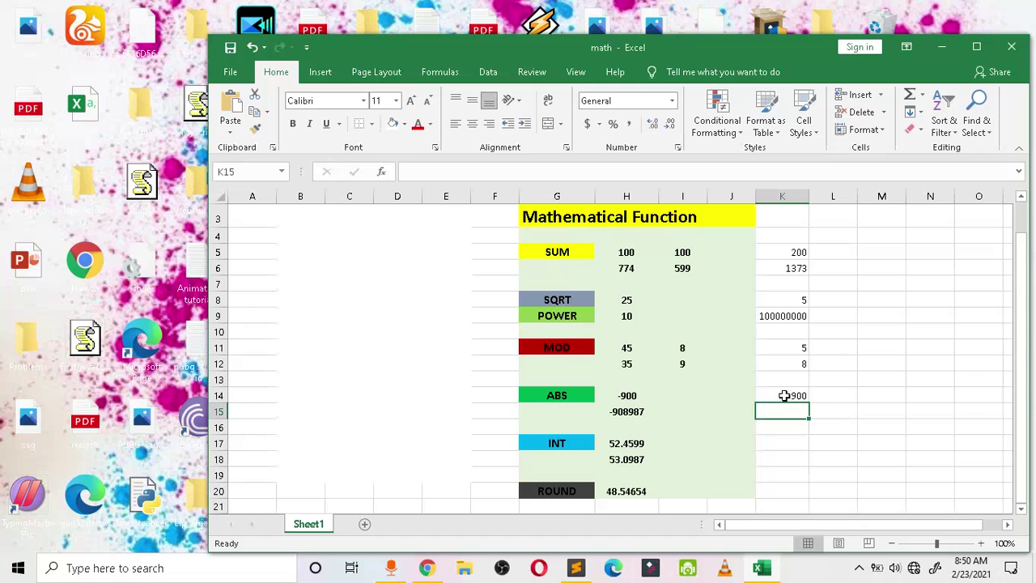
{"action": "left_click_drag", "start_coordinate": [785, 394], "coordinate": [788, 414]}
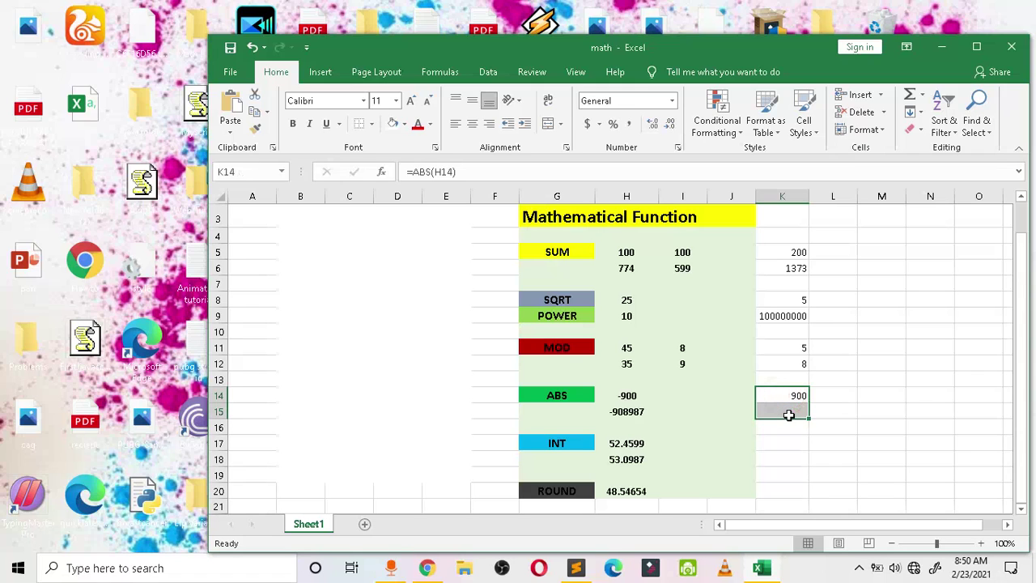
{"action": "key", "text": "ctrl+d"}
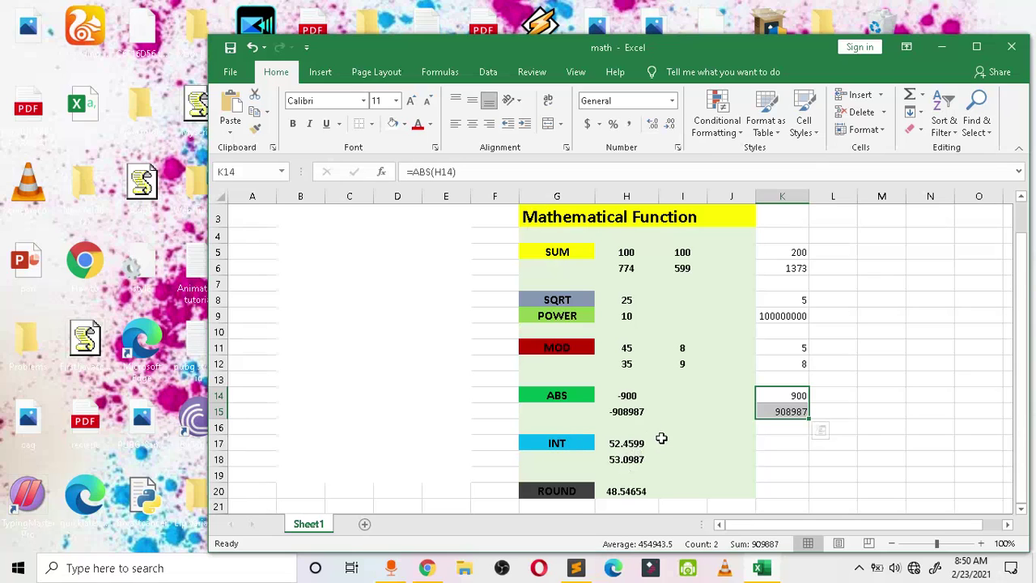
Step: Enter =INT(H17) in K17, giving 52 from 52.4599
{"action": "mouse_move", "coordinate": [820, 430]}
{"action": "left_click", "coordinate": [783, 449]}
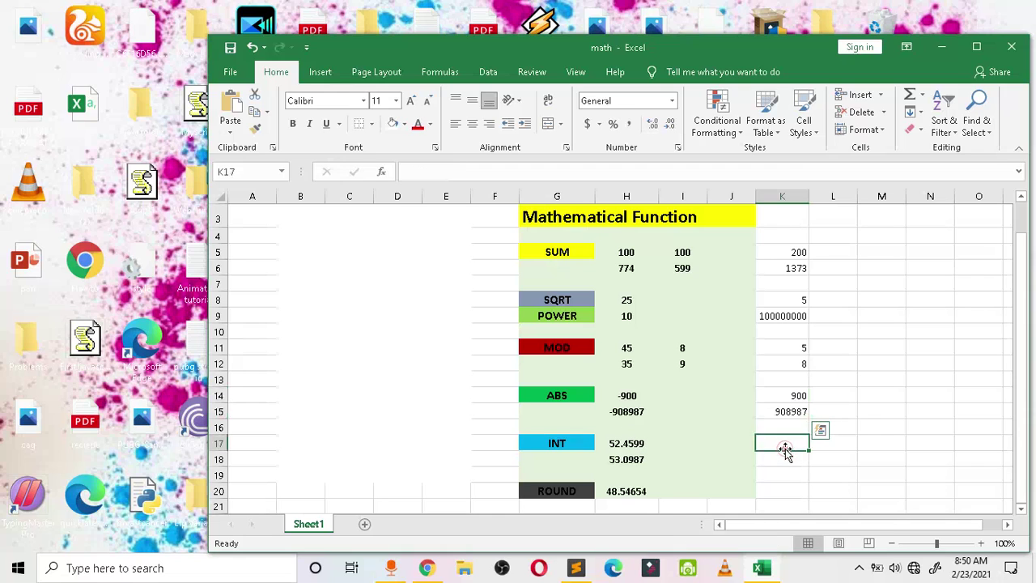
{"action": "type", "text": "=int"}
{"action": "key", "text": "Tab"}
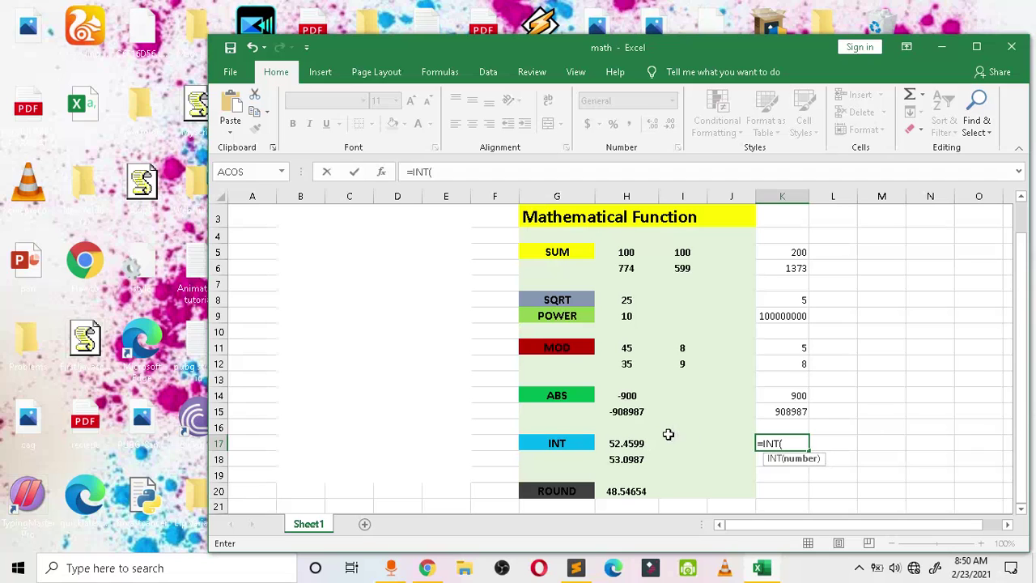
{"action": "left_click", "coordinate": [639, 444]}
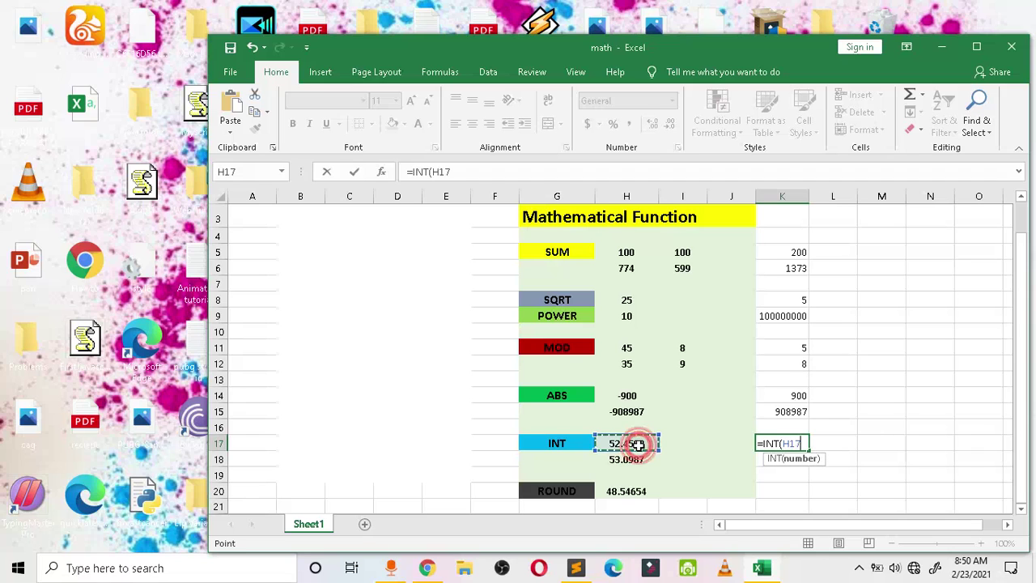
{"action": "type", "text": ")"}
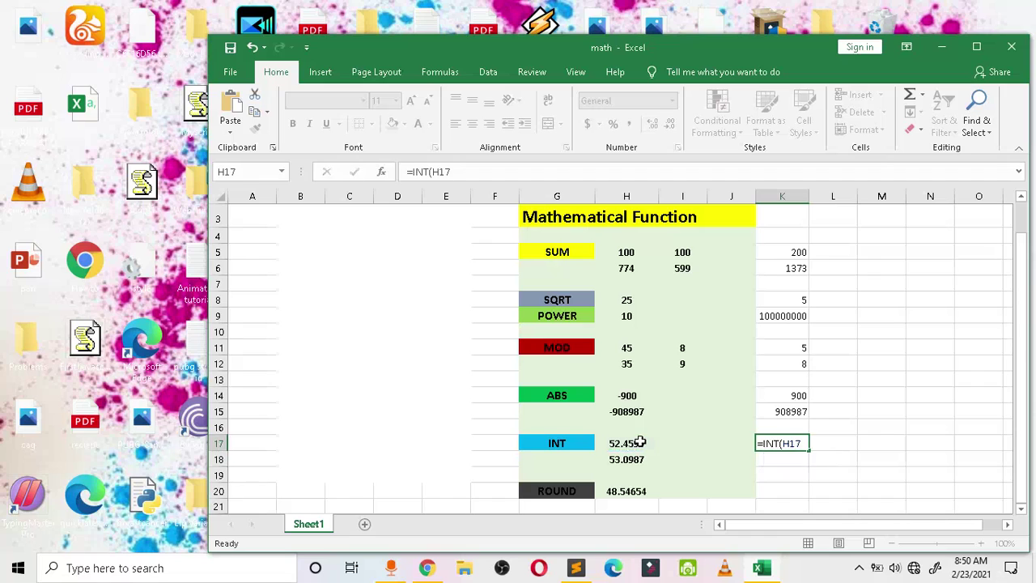
{"action": "key", "text": "Return"}
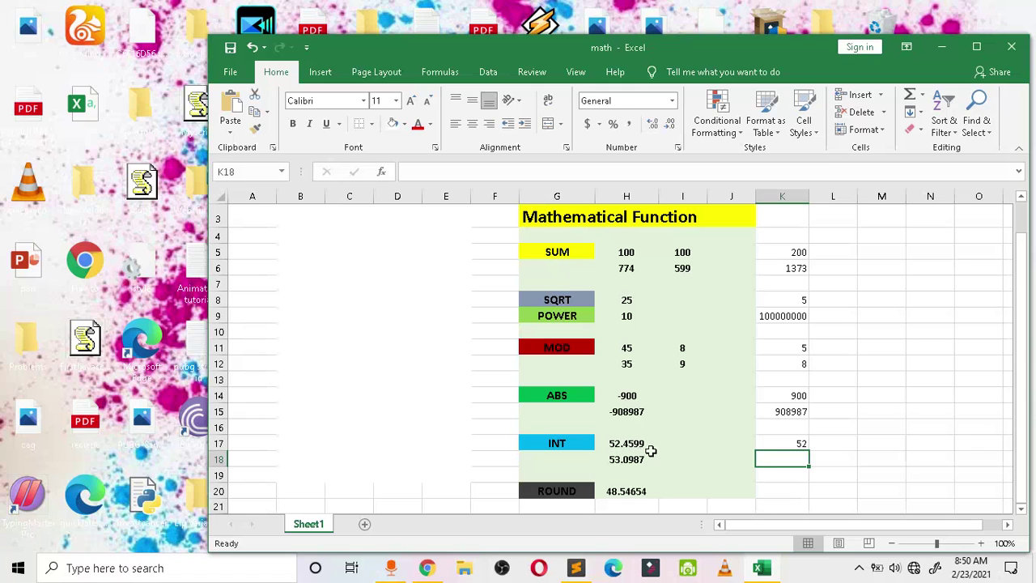
Step: Enter =INT(H18) in K18, giving 53 from 53.0987
{"action": "left_click_drag", "start_coordinate": [801, 442], "coordinate": [799, 463]}
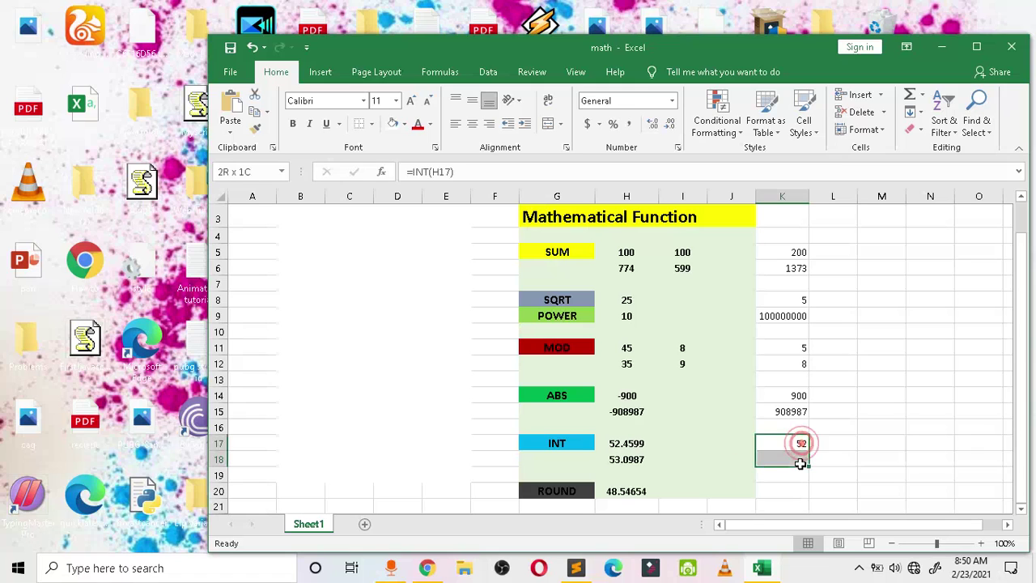
{"action": "double_click", "coordinate": [800, 462]}
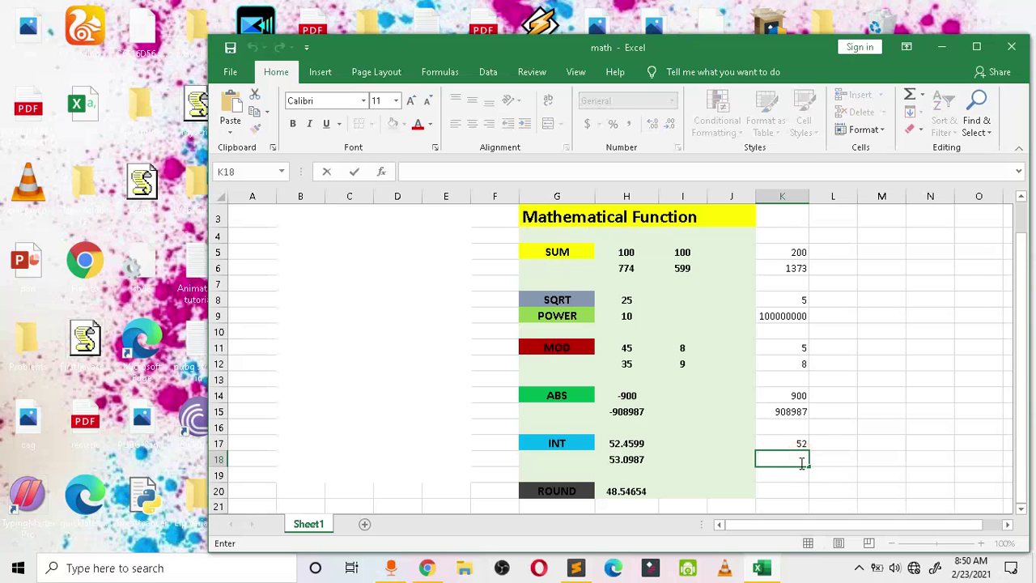
{"action": "type", "text": "=int"}
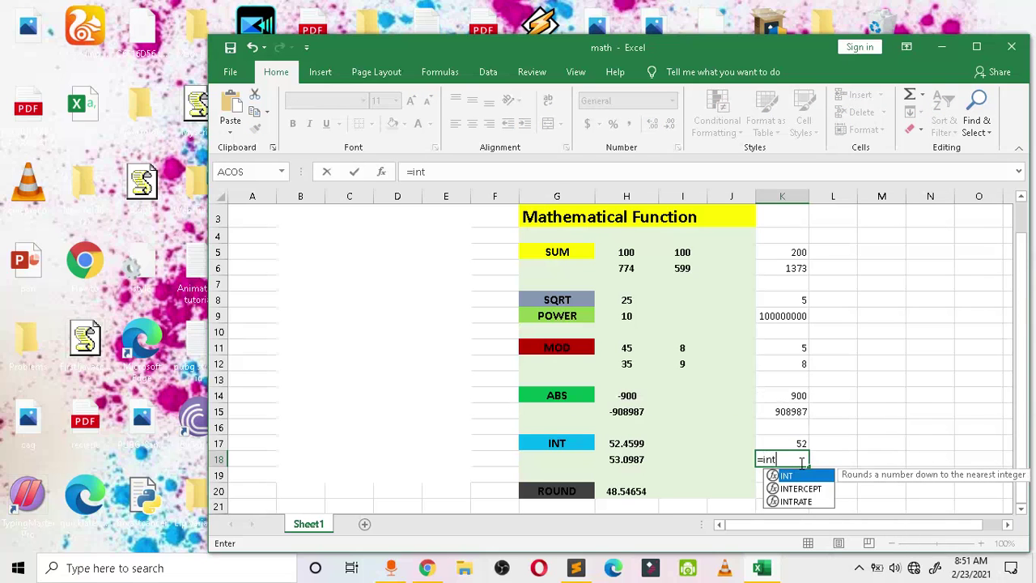
{"action": "key", "text": "Tab"}
{"action": "left_click", "coordinate": [634, 459]}
{"action": "key", "text": "Return"}
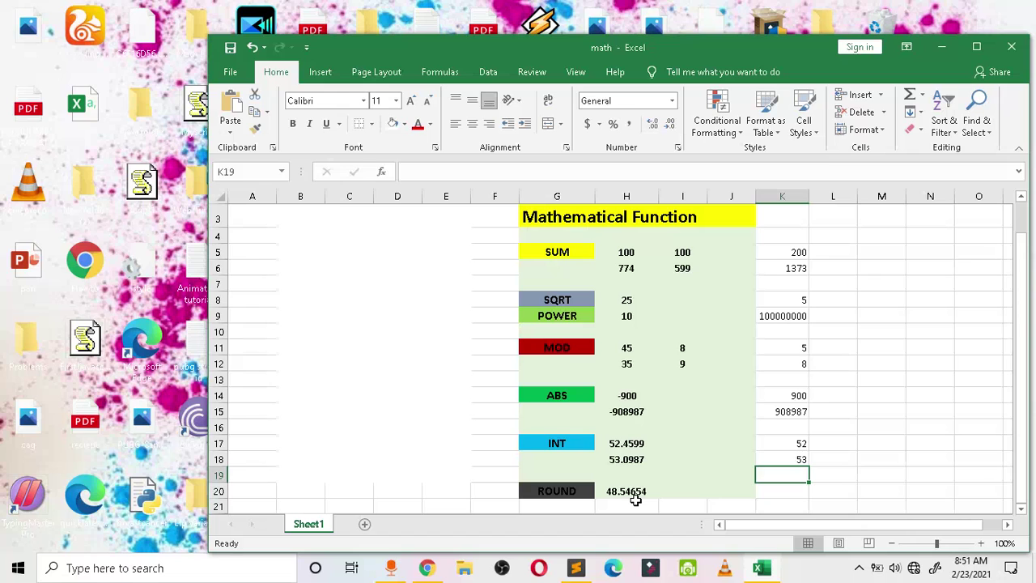
Step: Enter =ROUND(H20,3) in K20 to round 48.54654 to three decimals
{"action": "left_click", "coordinate": [790, 493]}
{"action": "type", "text": "="}
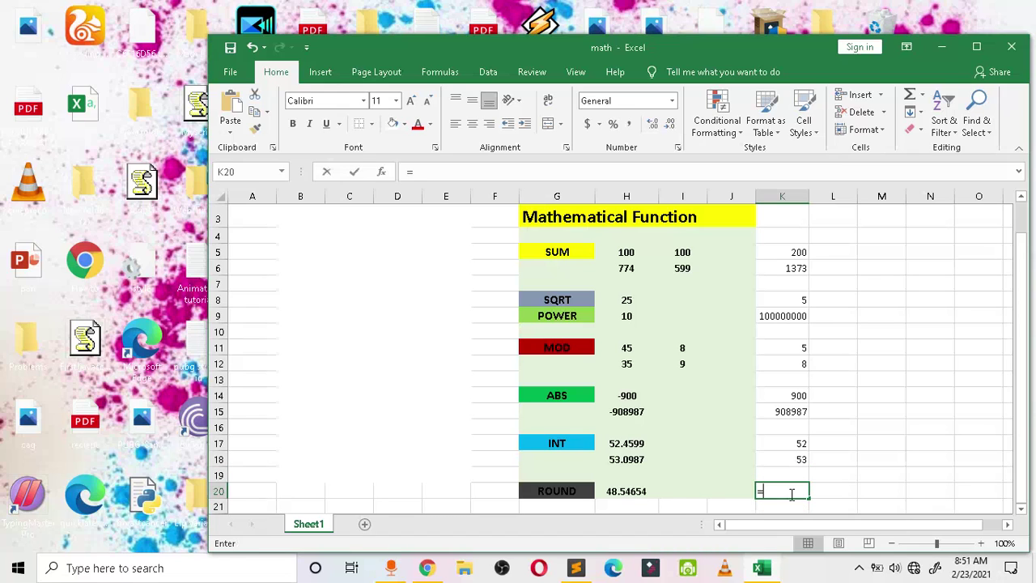
{"action": "type", "text": "ron"}
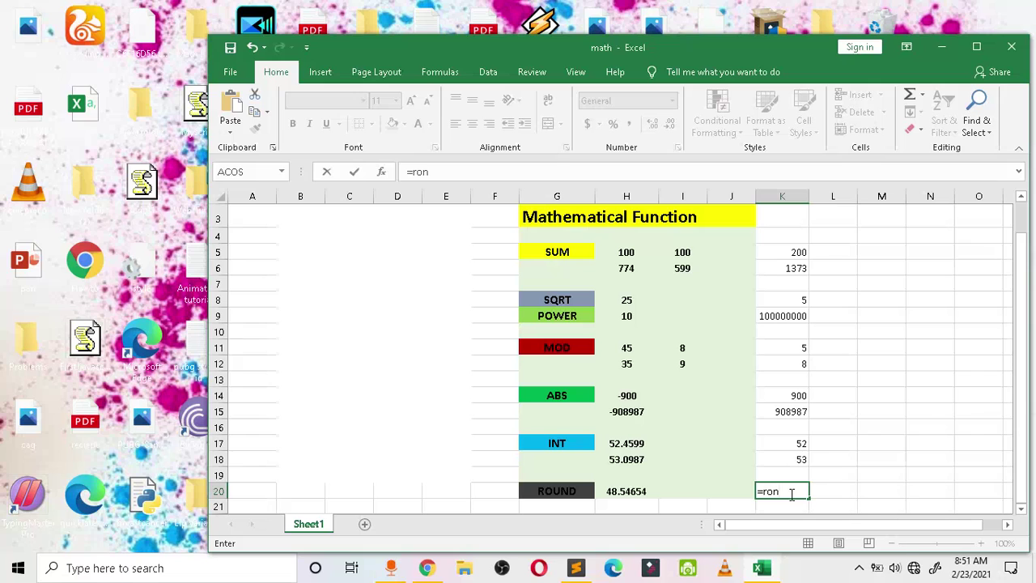
{"action": "key", "text": "BackSpace"}
{"action": "key", "text": "BackSpace"}
{"action": "type", "text": "oun"}
{"action": "key", "text": "Tab"}
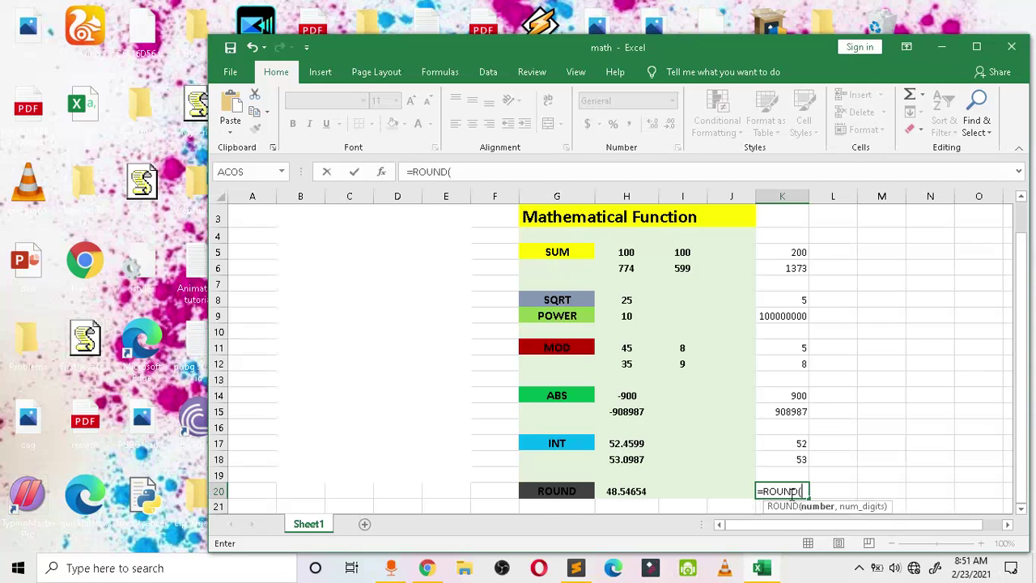
{"action": "left_click", "coordinate": [629, 491]}
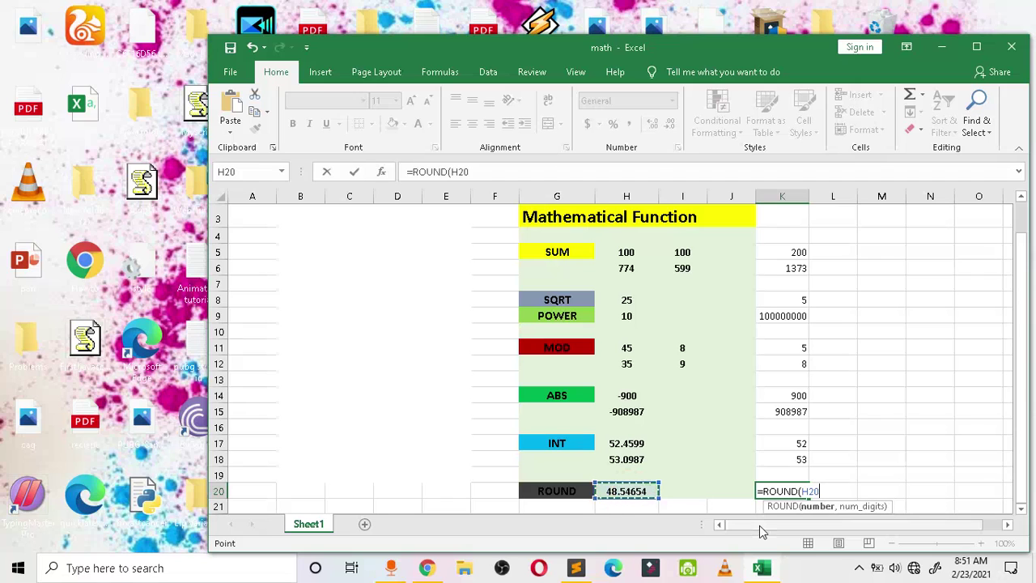
{"action": "type", "text": ",3"}
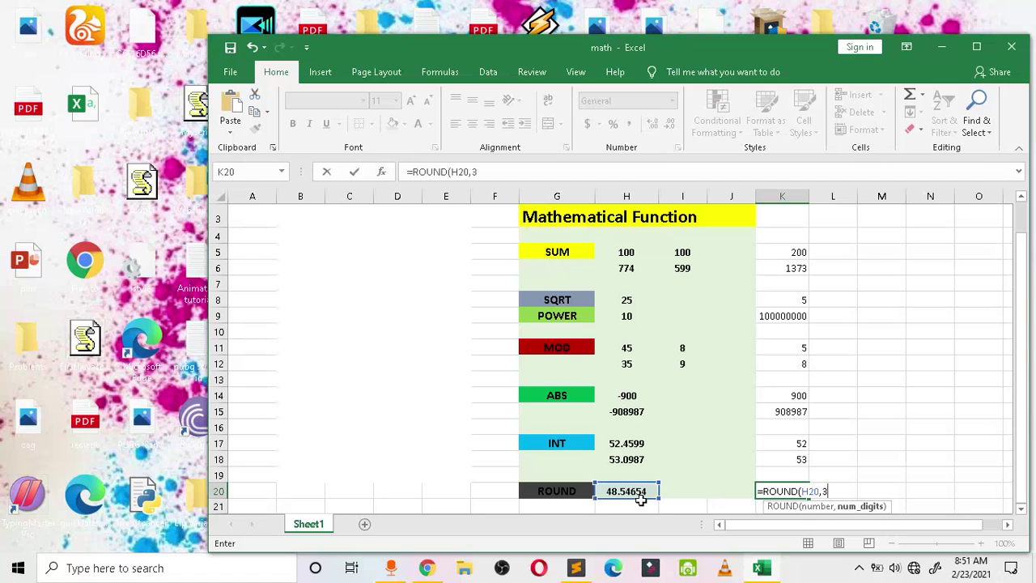
{"action": "key", "text": "Return"}
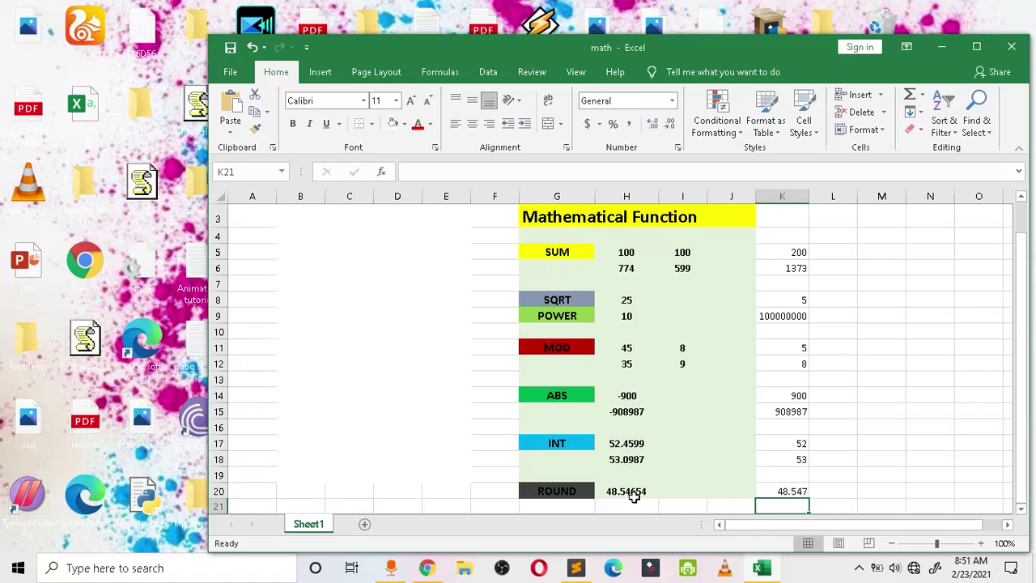
Step: Change the K20 rounding to 2 decimal places, giving 48.55
{"action": "double_click", "coordinate": [799, 490]}
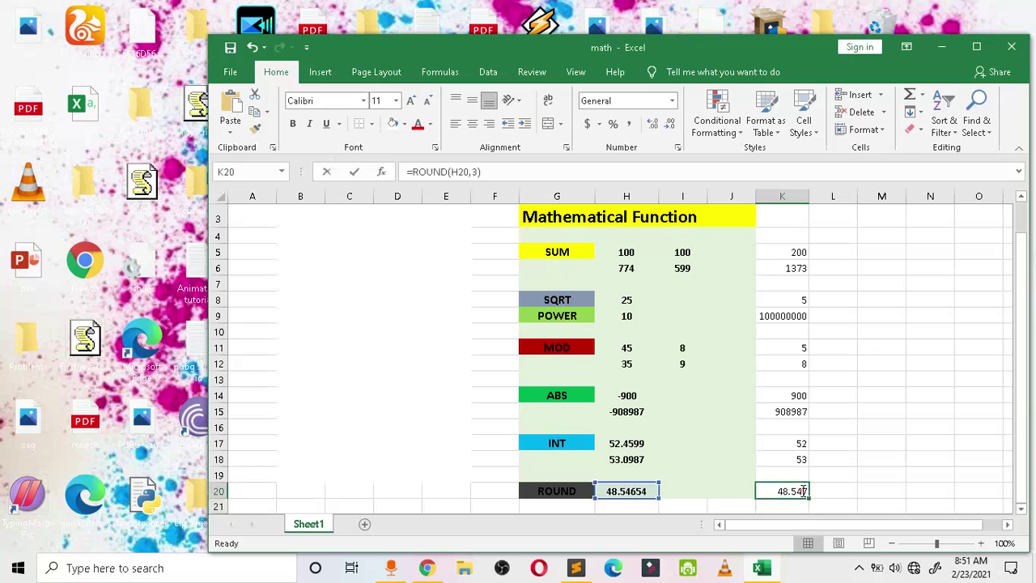
{"action": "left_click", "coordinate": [827, 491]}
{"action": "key", "text": "BackSpace"}
{"action": "type", "text": "20,2)"}
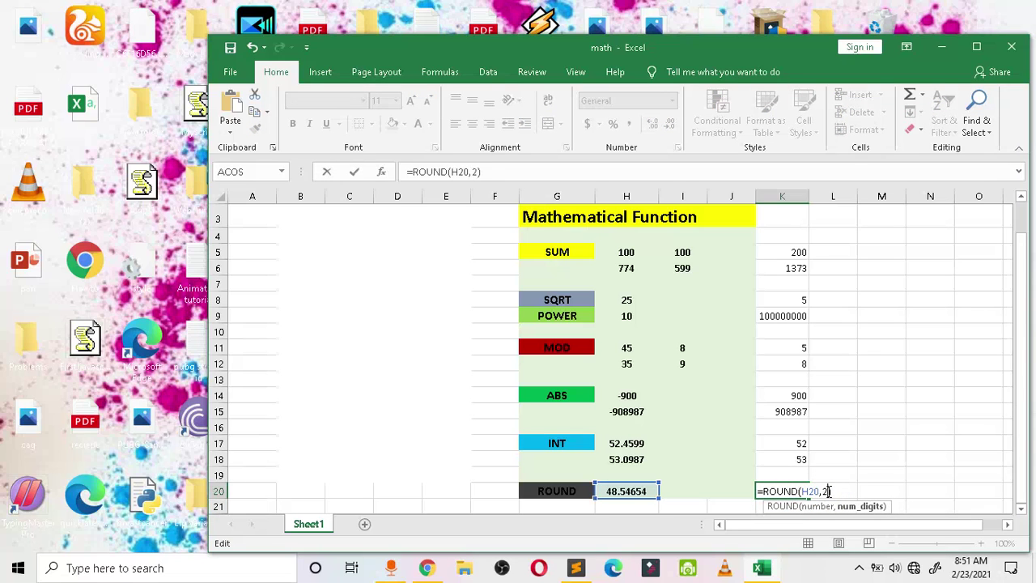
{"action": "key", "text": "Return"}
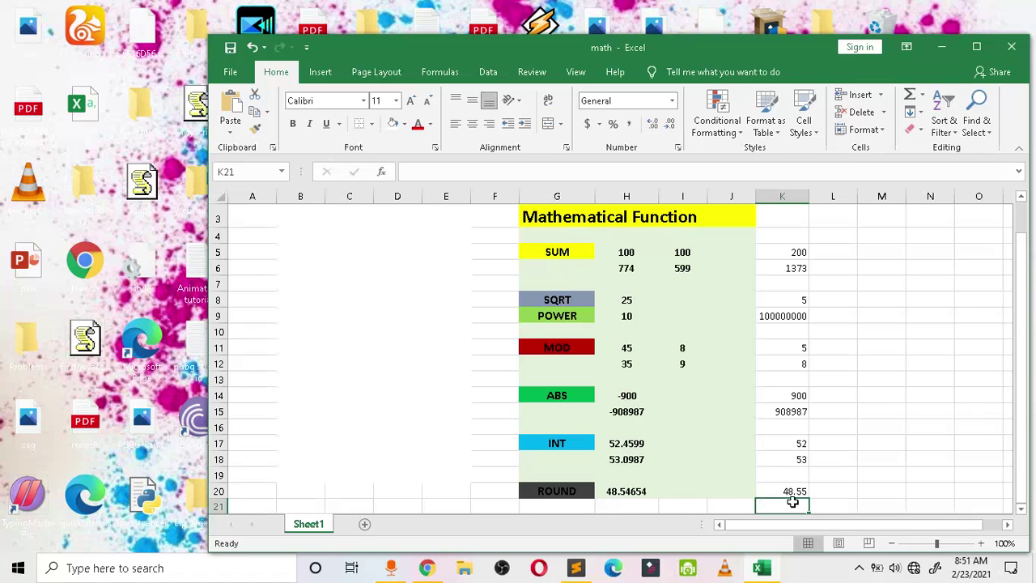
Step: Show the ribbon KeyTips with Alt
{"action": "key", "text": "alt"}
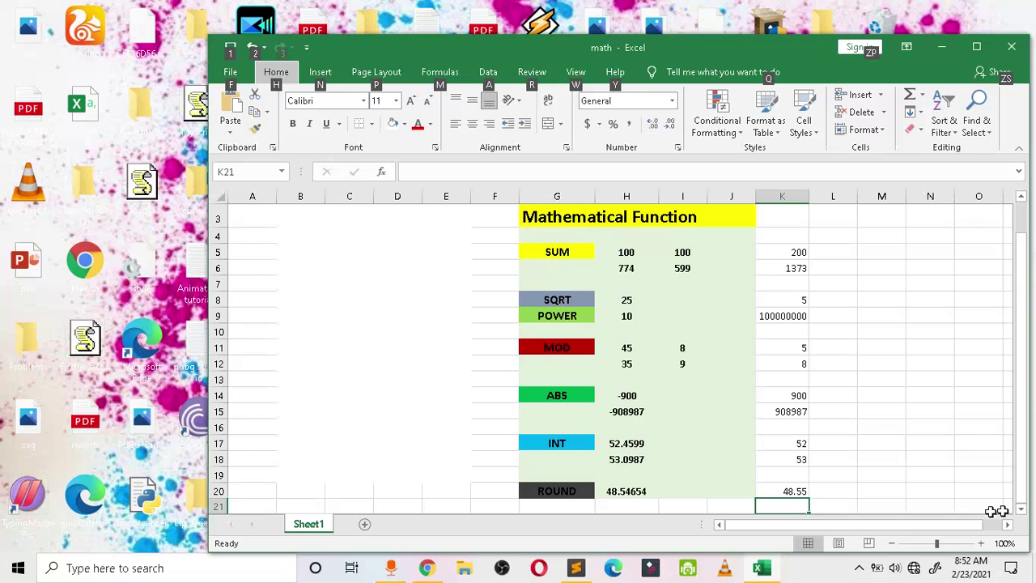